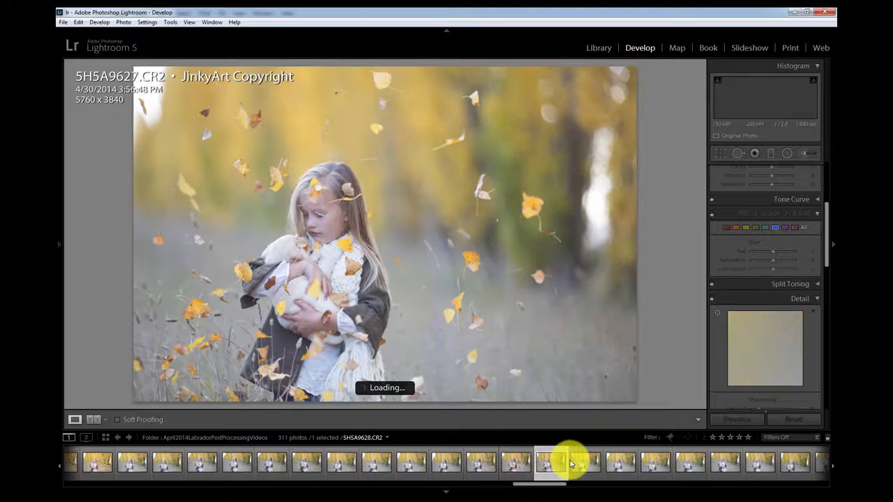
Step: Browse through the filmstrip photos of the girl holding the puppy among falling leaves
{"action": "left_click", "coordinate": [595, 462]}
{"action": "left_click", "coordinate": [634, 460]}
{"action": "left_click", "coordinate": [660, 464]}
{"action": "left_click", "coordinate": [687, 466]}
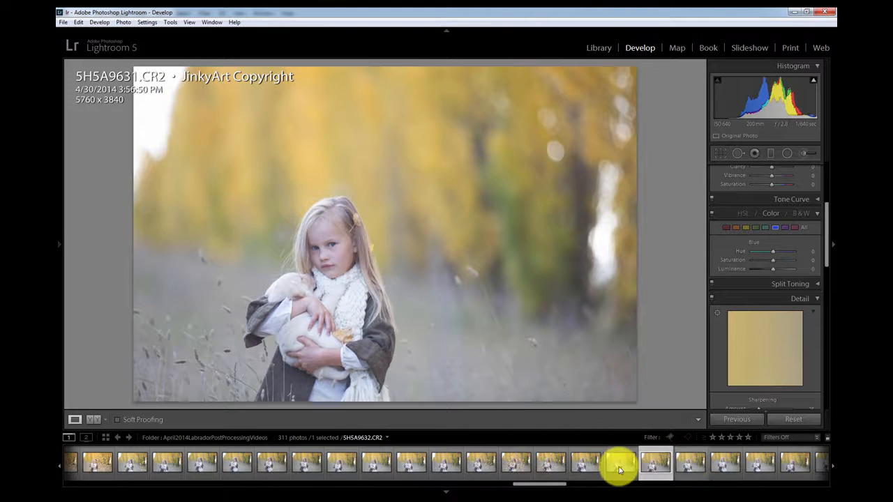
{"action": "left_click", "coordinate": [618, 464]}
{"action": "left_click", "coordinate": [680, 467]}
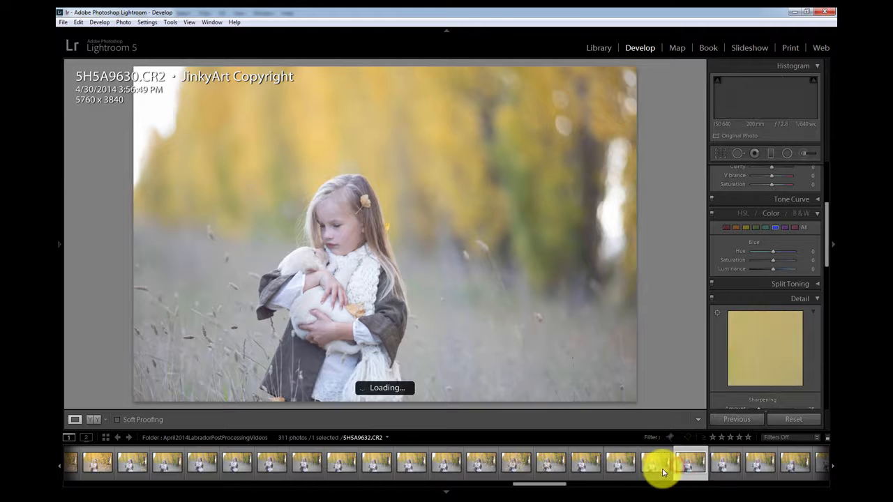
{"action": "left_click", "coordinate": [612, 467]}
{"action": "left_click", "coordinate": [654, 469]}
{"action": "left_click", "coordinate": [725, 465]}
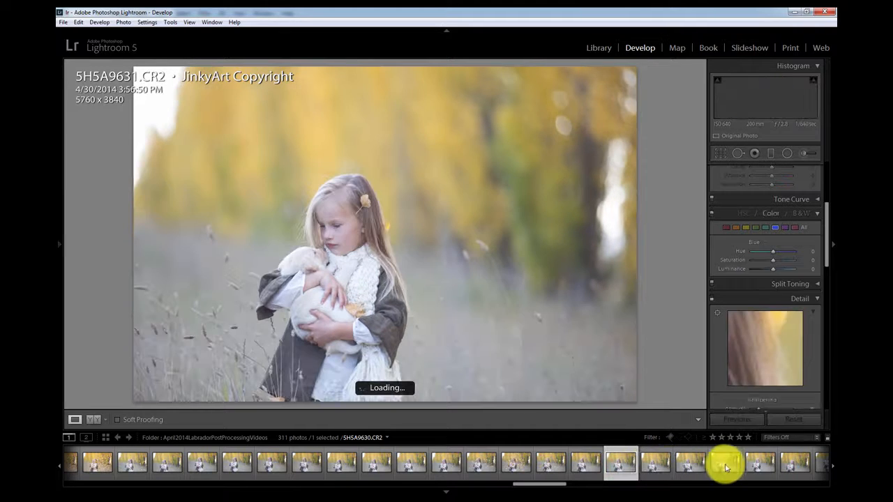
{"action": "left_click", "coordinate": [680, 467]}
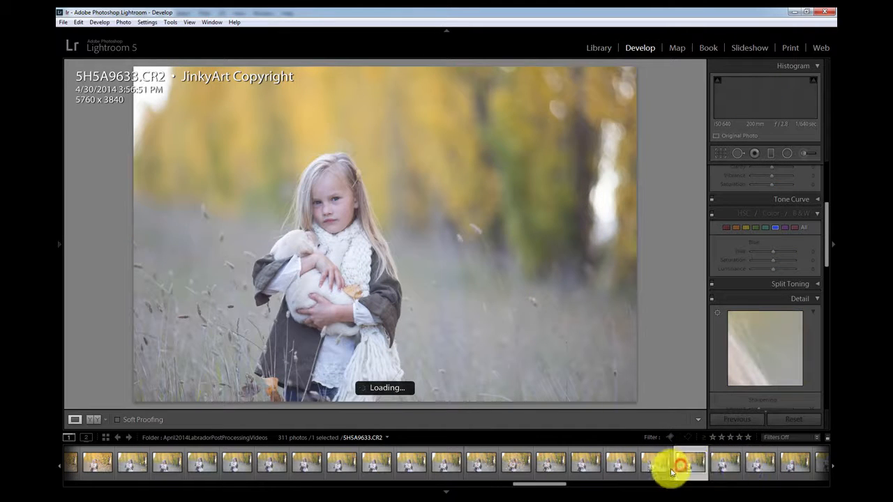
{"action": "left_click", "coordinate": [655, 467]}
{"action": "left_click", "coordinate": [618, 465]}
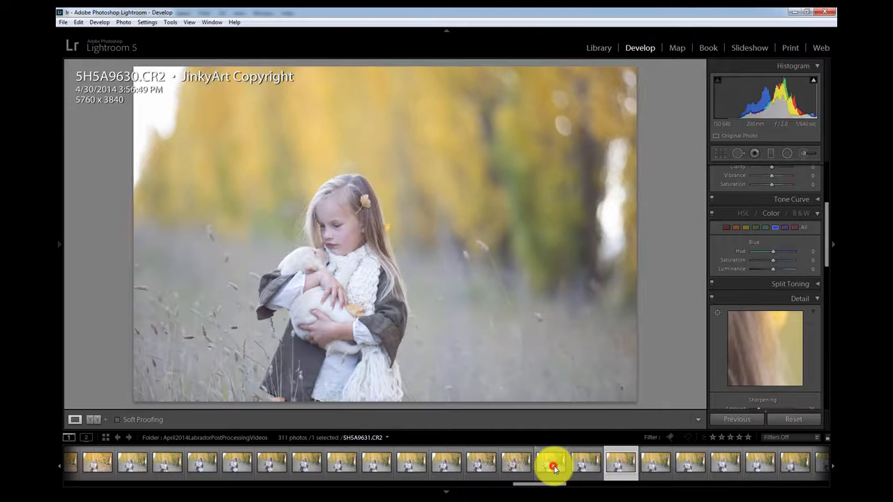
{"action": "left_click", "coordinate": [552, 466]}
{"action": "left_click", "coordinate": [515, 471]}
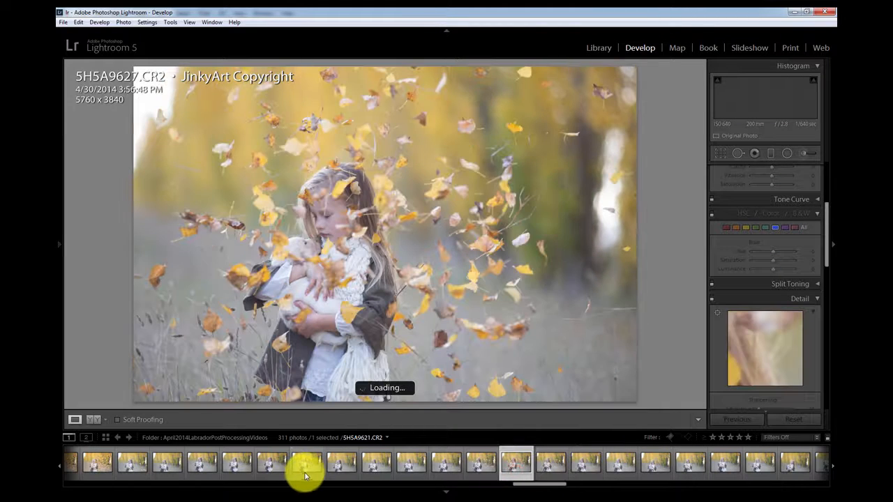
{"action": "left_click", "coordinate": [305, 474]}
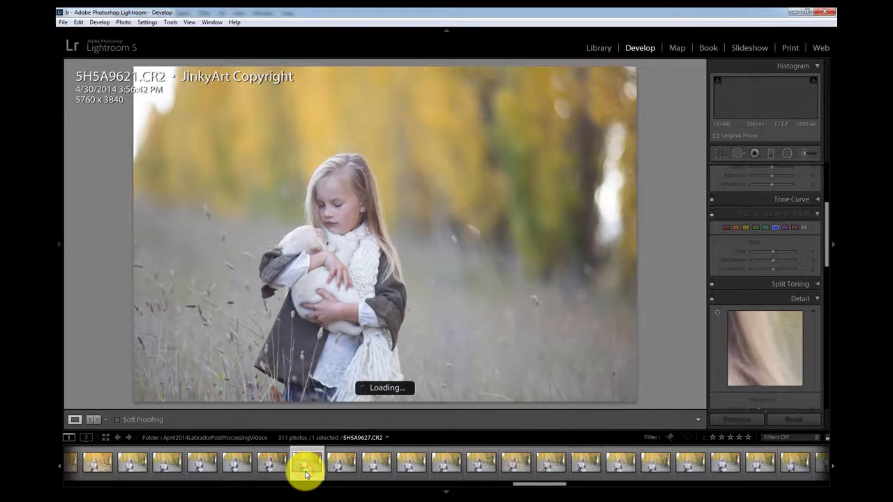
{"action": "left_click", "coordinate": [508, 473]}
{"action": "left_click", "coordinate": [726, 463]}
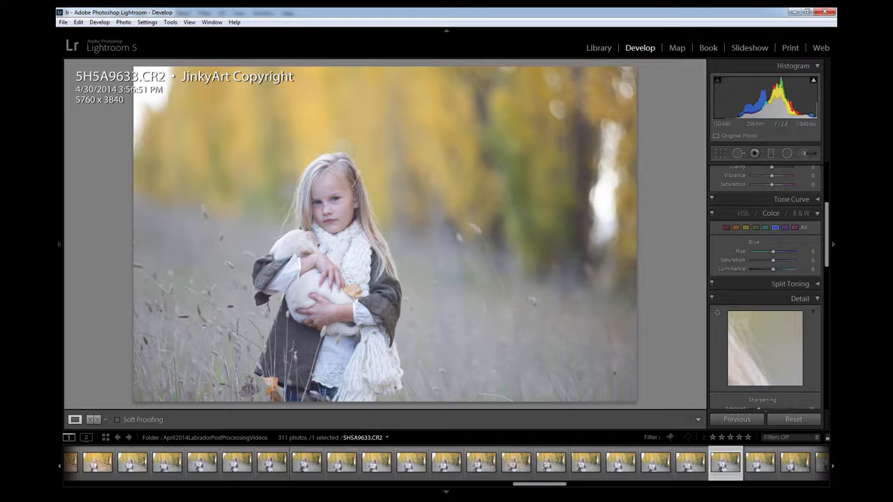
Step: Hide the filmstrip and bring the Basic develop settings of the selected photo into view
{"action": "key", "text": "F6"}
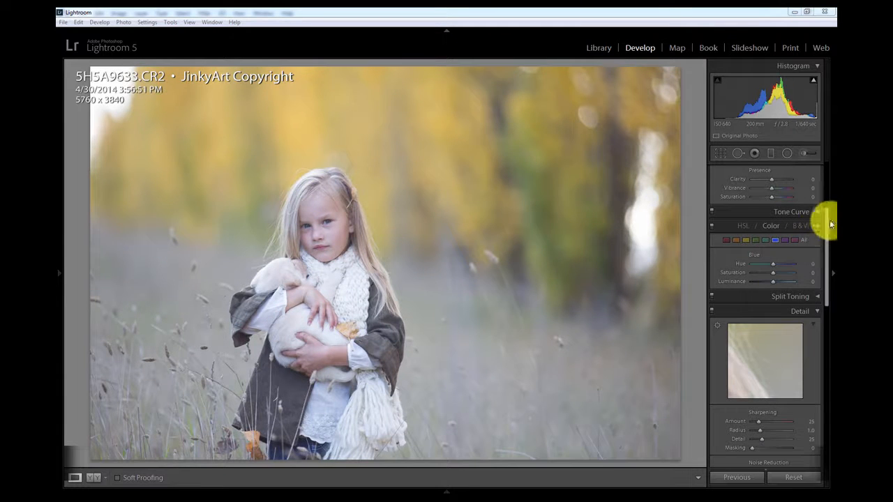
{"action": "left_click_drag", "start_coordinate": [824, 227], "coordinate": [823, 164]}
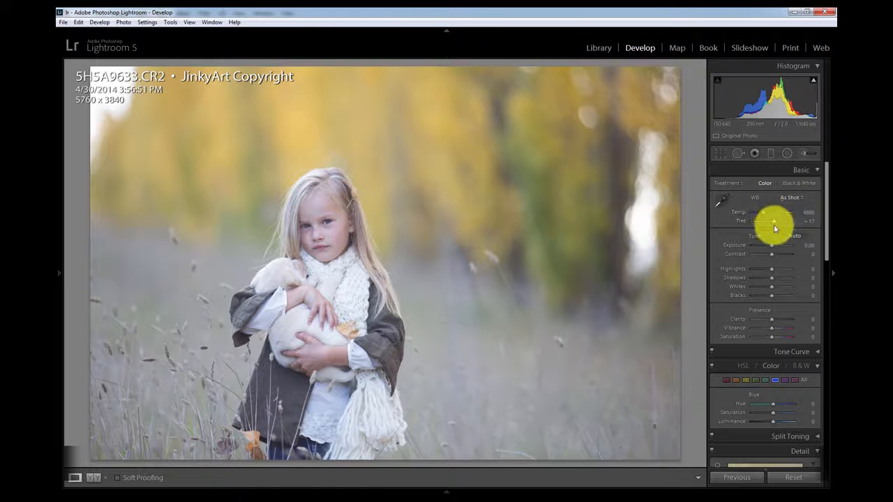
{"action": "left_click_drag", "start_coordinate": [763, 213], "coordinate": [767, 212]}
{"action": "left_click_drag", "start_coordinate": [769, 248], "coordinate": [768, 248]}
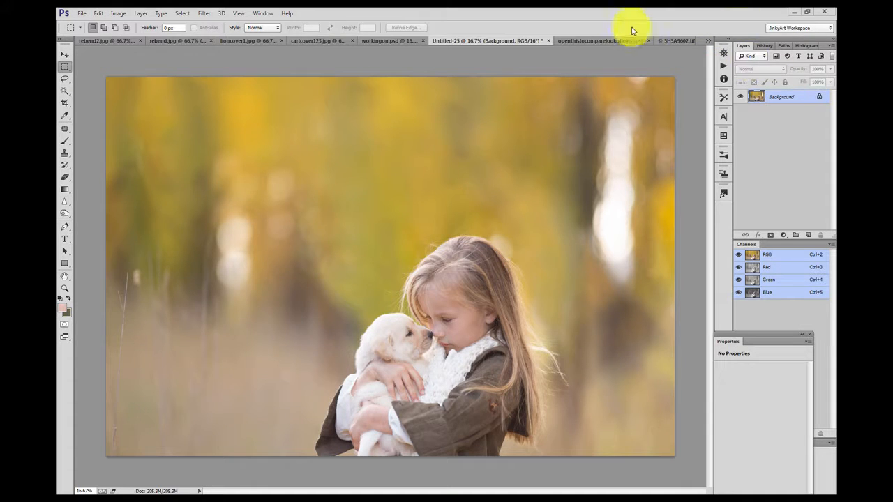
Step: Open the 5H5A9602.tif document, zoom in, and lasso a patch of falling leaves above the girl
{"action": "left_click", "coordinate": [673, 40]}
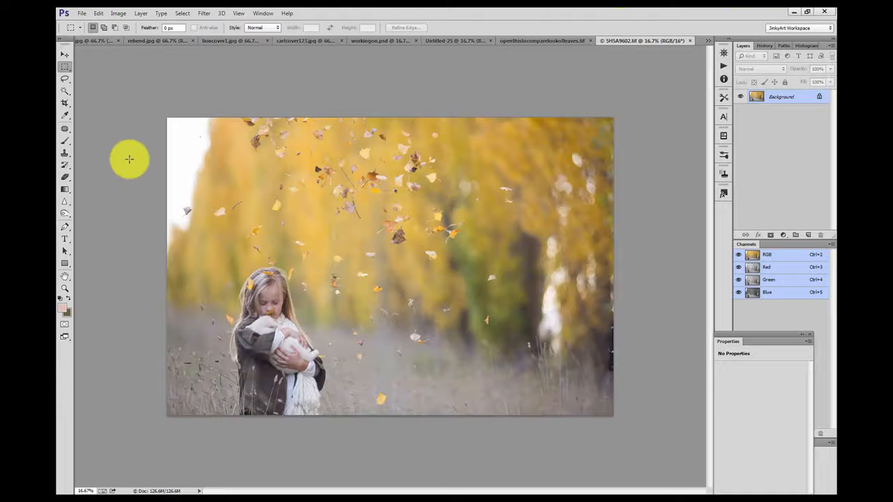
{"action": "left_click", "coordinate": [64, 287]}
{"action": "left_click", "coordinate": [339, 260]}
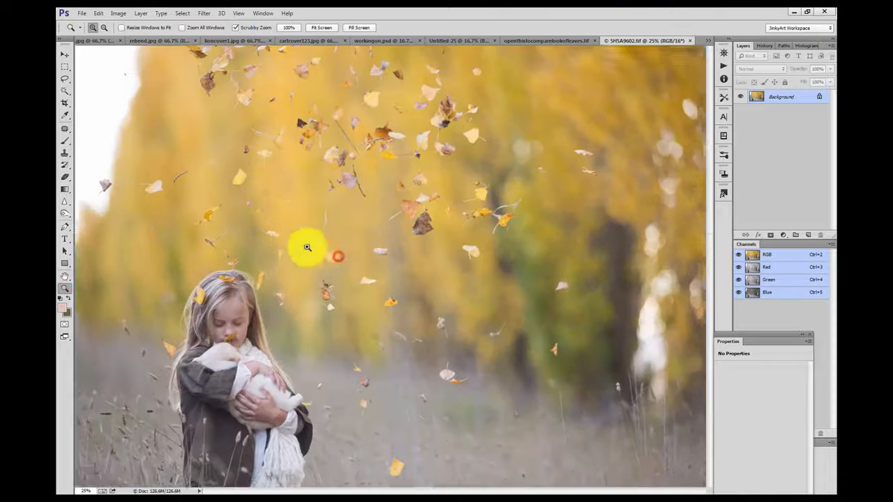
{"action": "left_click", "coordinate": [269, 206]}
{"action": "left_click", "coordinate": [63, 79]}
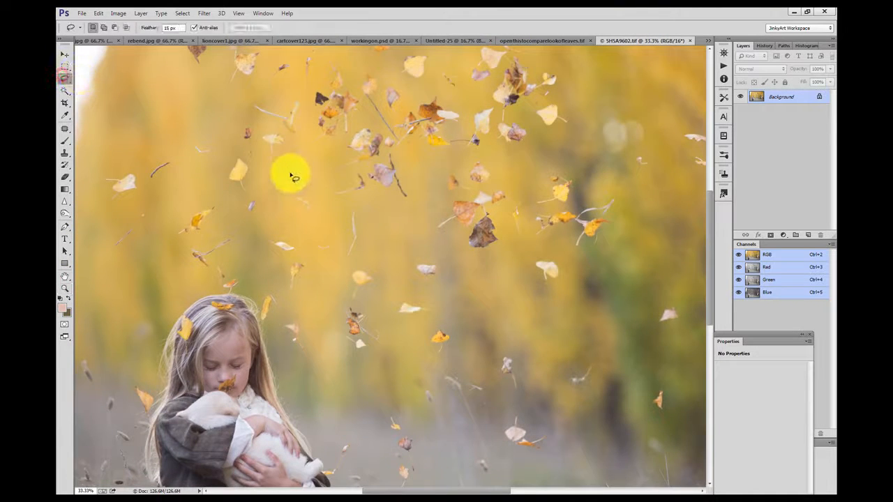
{"action": "mouse_move", "coordinate": [225, 172]}
{"action": "left_mouse_down"}
{"action": "mouse_move", "coordinate": [258, 256]}
{"action": "mouse_move", "coordinate": [279, 265]}
{"action": "mouse_move", "coordinate": [279, 284]}
{"action": "mouse_move", "coordinate": [298, 302]}
{"action": "mouse_move", "coordinate": [319, 290]}
{"action": "mouse_move", "coordinate": [311, 248]}
{"action": "mouse_move", "coordinate": [284, 217]}
{"action": "mouse_move", "coordinate": [293, 162]}
{"action": "left_mouse_up"}
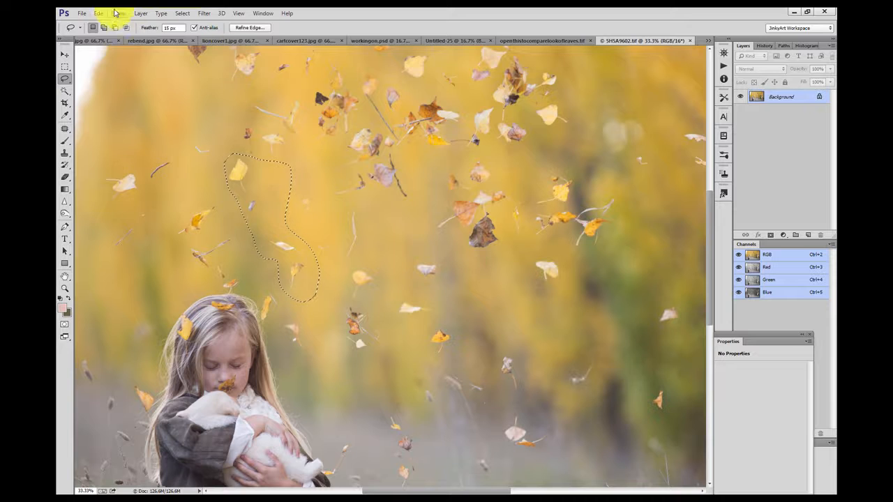
Step: Copy the lassoed leaves and paste them into the Untitled-25 document
{"action": "left_click", "coordinate": [98, 13]}
{"action": "left_click", "coordinate": [120, 76]}
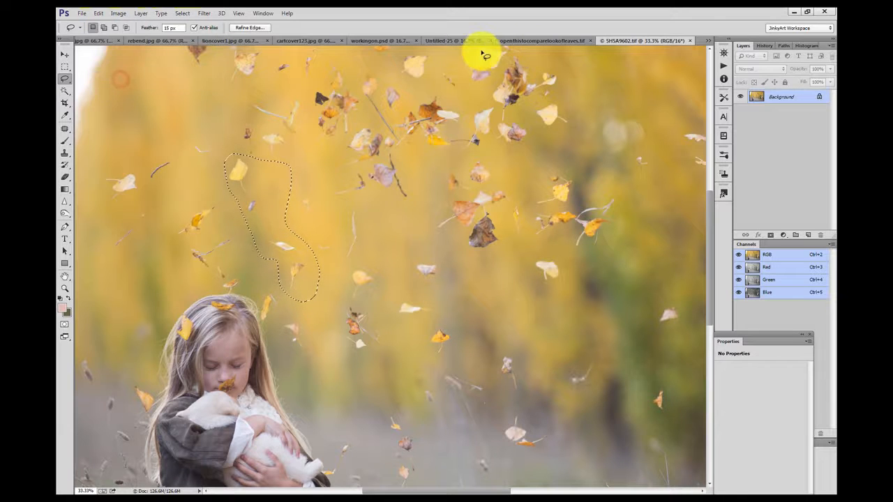
{"action": "left_click", "coordinate": [454, 41]}
{"action": "left_click", "coordinate": [98, 12]}
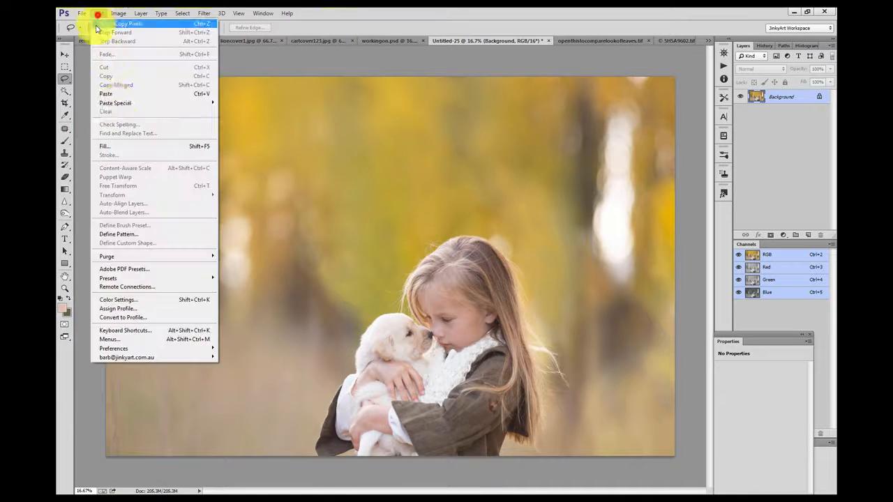
{"action": "left_click", "coordinate": [120, 91]}
Step: Zoom in and free-transform the pasted leaves layer, enlarging it and moving it up-left above the girl's head
{"action": "left_click", "coordinate": [67, 289]}
{"action": "key", "text": "ctrl+plus"}
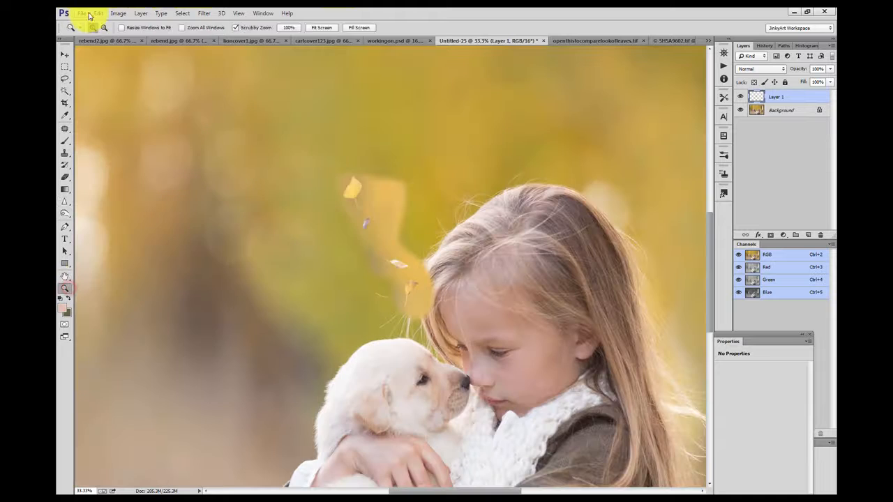
{"action": "left_click", "coordinate": [99, 13]}
{"action": "left_click", "coordinate": [155, 184]}
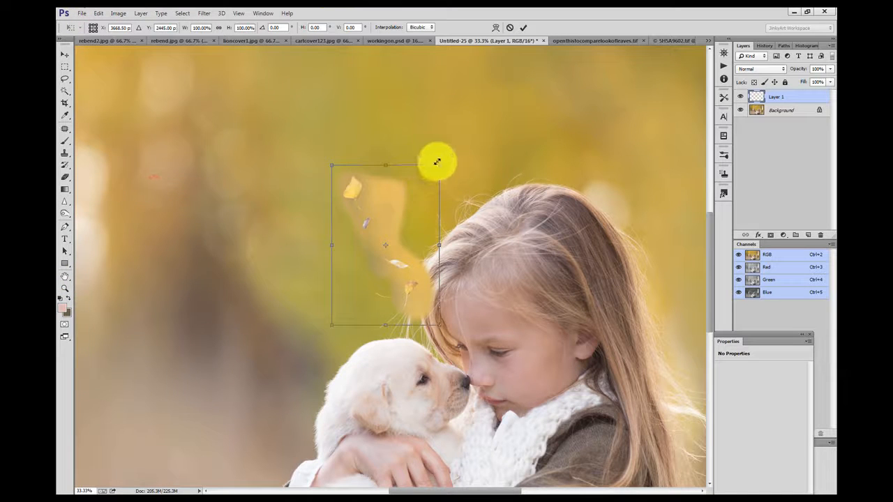
{"action": "left_click_drag", "start_coordinate": [441, 166], "coordinate": [474, 114]}
{"action": "left_click_drag", "start_coordinate": [416, 187], "coordinate": [341, 151]}
{"action": "key", "text": "Return"}
Step: Select the pasted patch's background around the leaves with the Magic Wand, adding several areas
{"action": "left_click", "coordinate": [67, 92]}
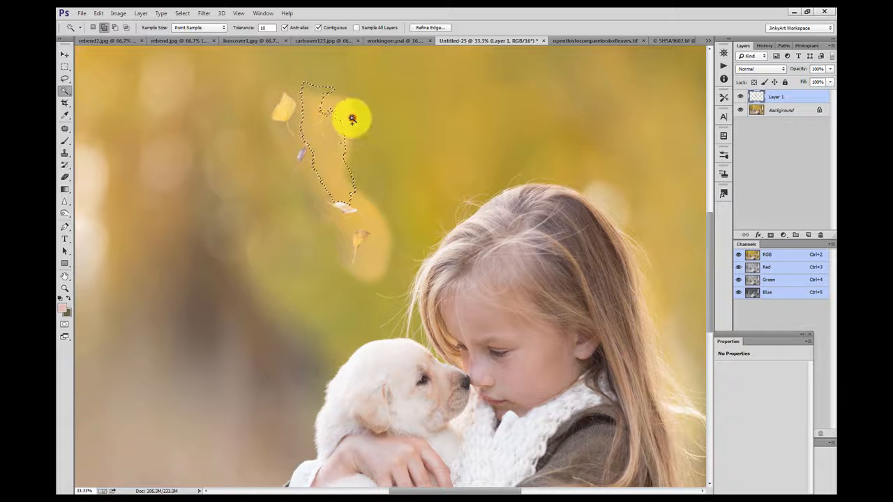
{"action": "left_click", "coordinate": [350, 117], "text": "shift"}
{"action": "left_click", "coordinate": [286, 144], "text": "shift"}
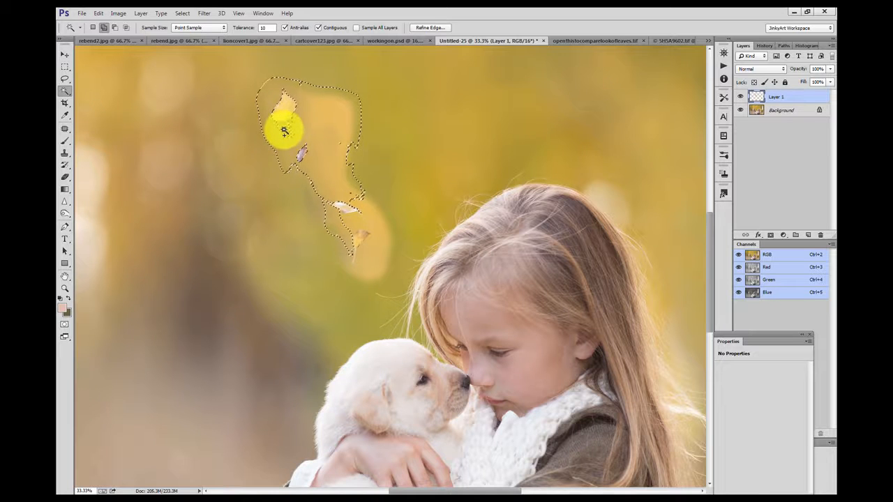
{"action": "left_click", "coordinate": [300, 188], "text": "shift"}
{"action": "left_click", "coordinate": [319, 222], "text": "shift"}
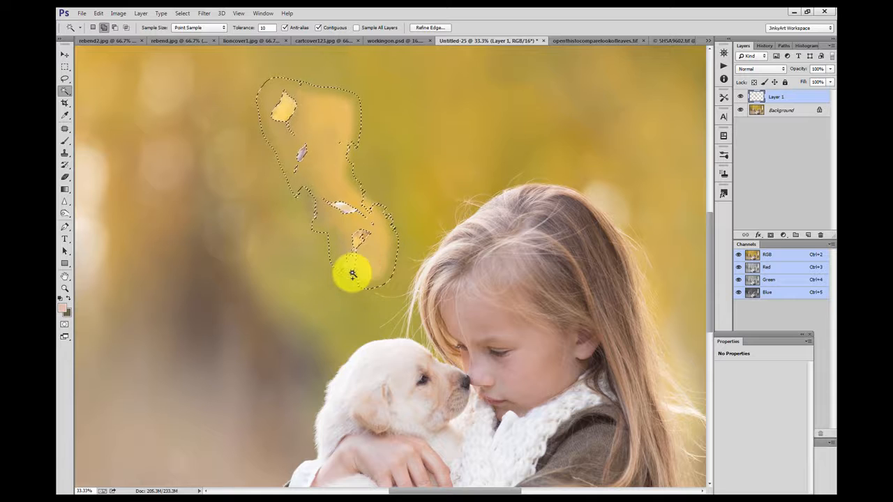
{"action": "left_click", "coordinate": [345, 147]}
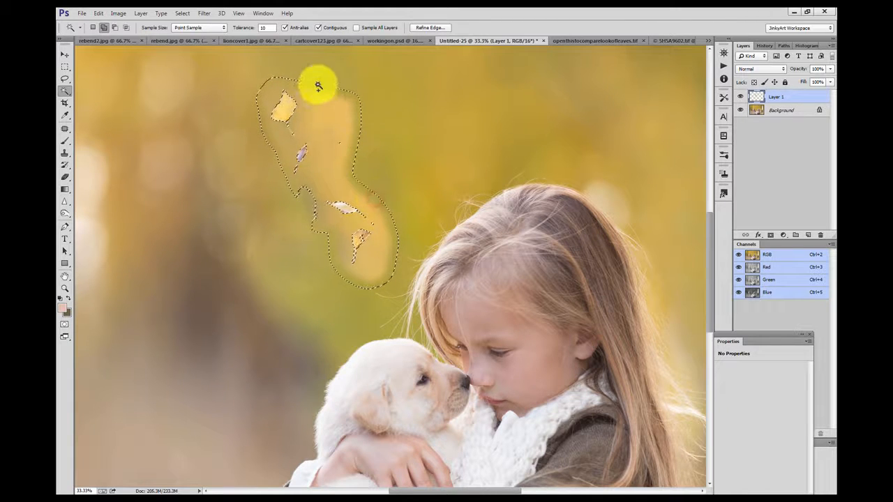
Step: Feather the selection by 8 pixels
{"action": "left_click", "coordinate": [182, 13]}
{"action": "mouse_move", "coordinate": [221, 129]}
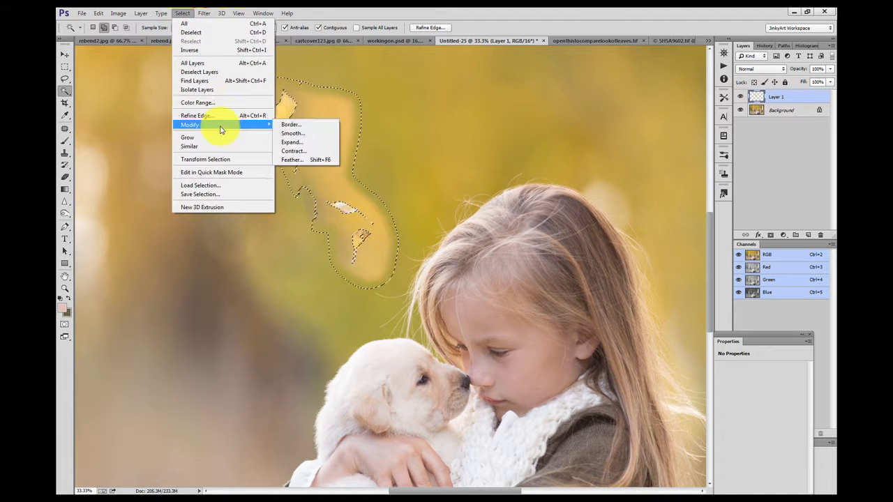
{"action": "left_click", "coordinate": [290, 160]}
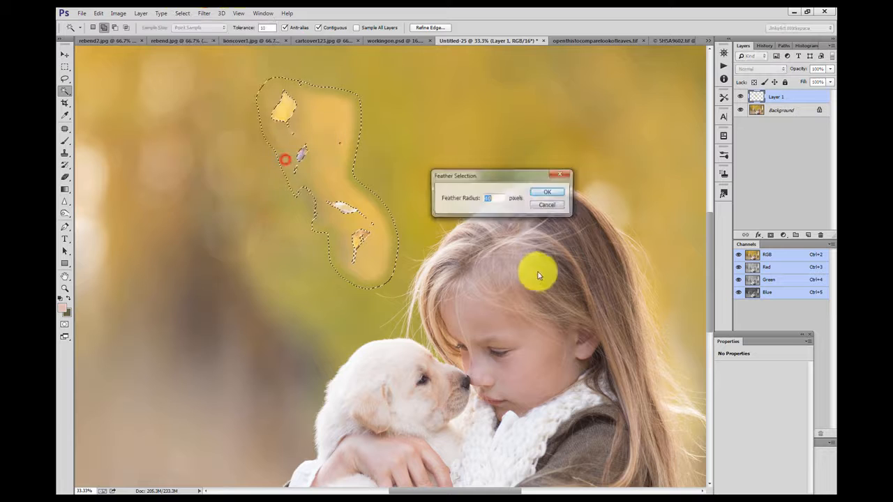
{"action": "type", "text": "8"}
{"action": "left_click", "coordinate": [548, 193]}
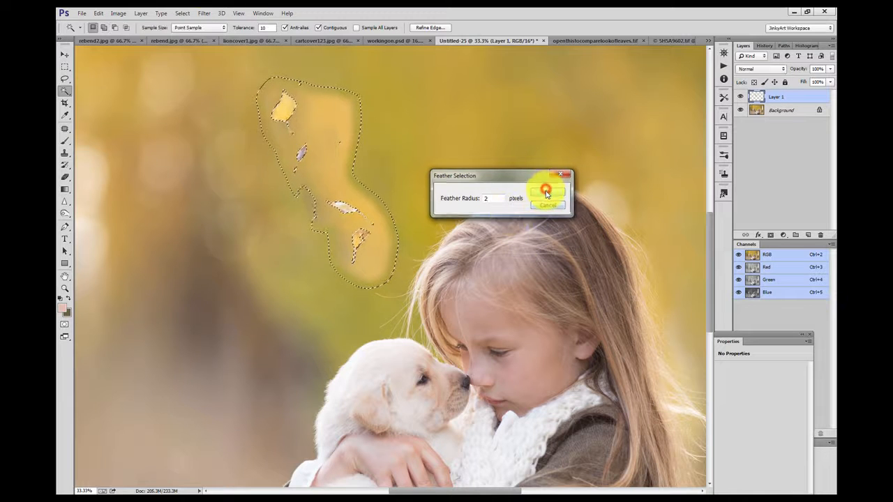
Step: Deselect and step backward three times through the edit history
{"action": "left_click", "coordinate": [65, 67]}
{"action": "left_click", "coordinate": [154, 112]}
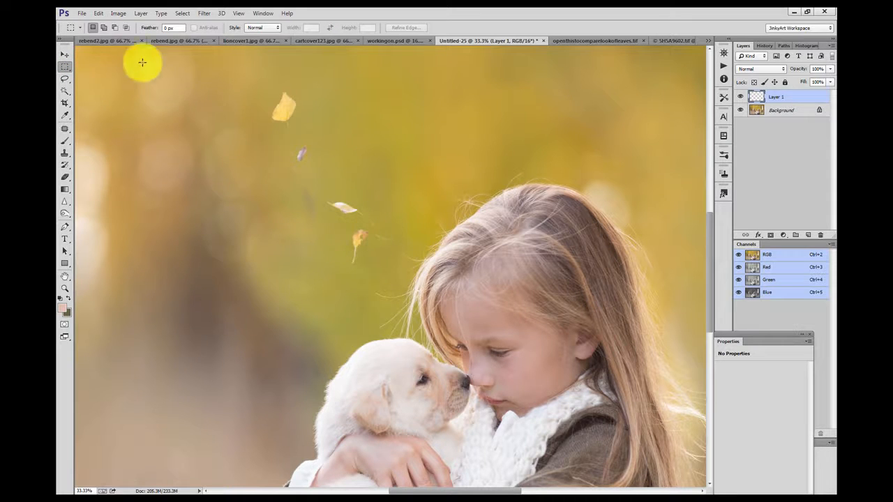
{"action": "left_click", "coordinate": [98, 14]}
{"action": "left_click", "coordinate": [109, 41]}
{"action": "left_click", "coordinate": [103, 14]}
{"action": "left_click", "coordinate": [112, 39]}
{"action": "left_click", "coordinate": [100, 14]}
{"action": "left_click", "coordinate": [113, 37]}
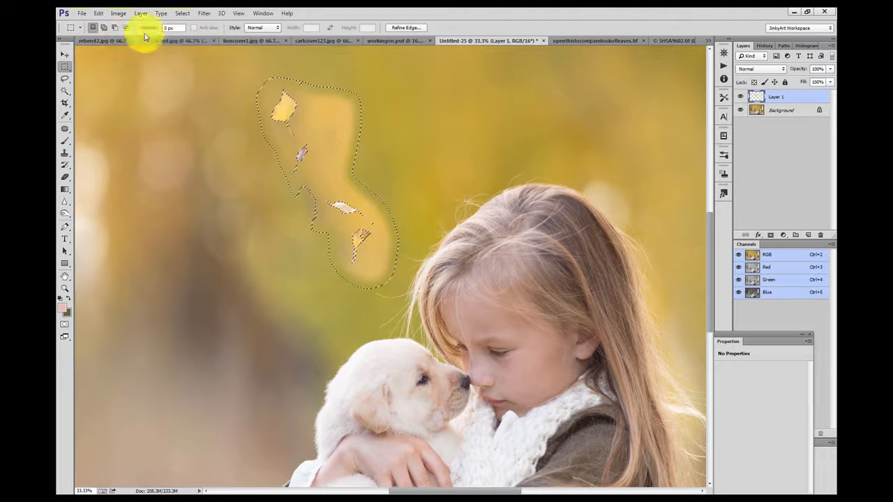
Step: Extend the Magic Wand selection around the patch and clear it
{"action": "left_click", "coordinate": [66, 92]}
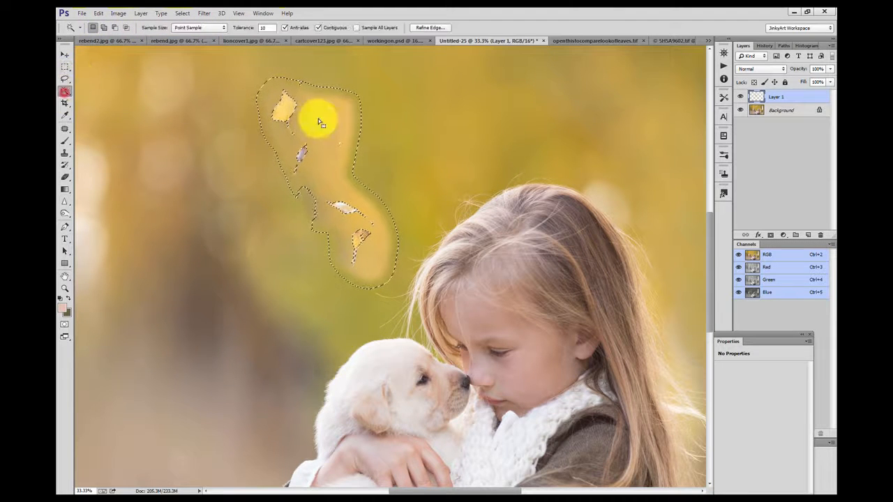
{"action": "left_click", "coordinate": [367, 90]}
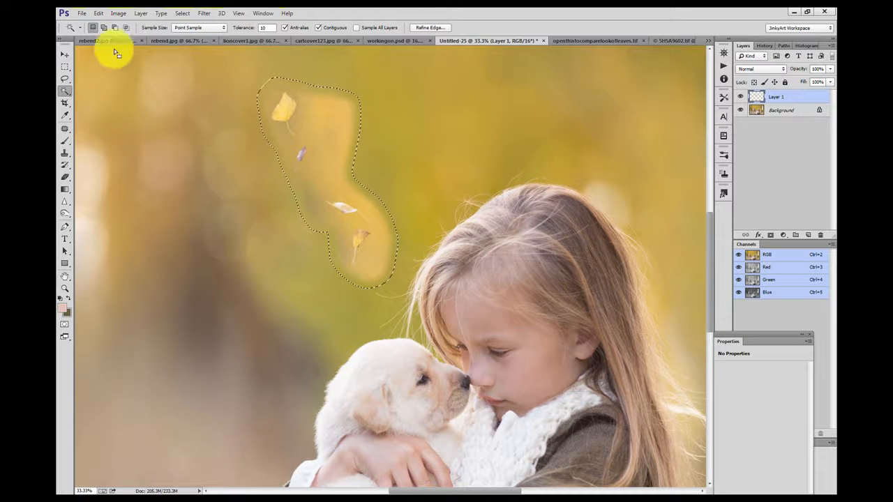
{"action": "left_click", "coordinate": [65, 66]}
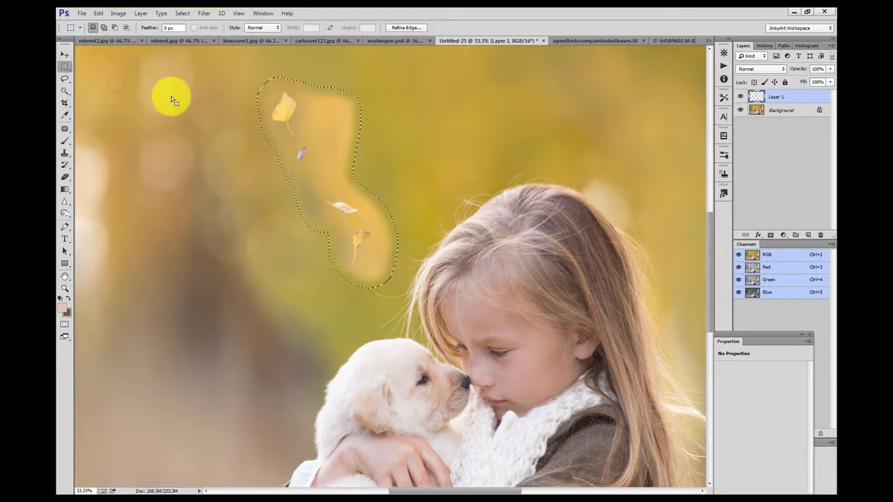
{"action": "left_click", "coordinate": [66, 92]}
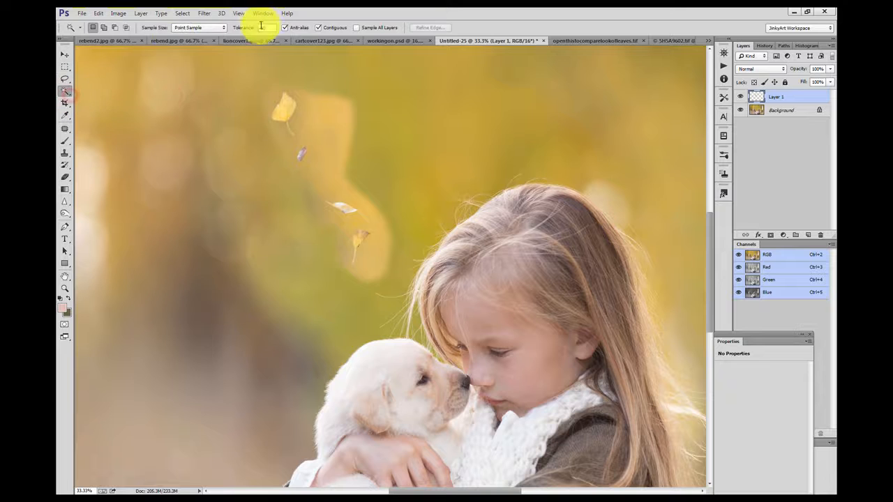
Step: Set the Magic Wand tolerance to 5 and select the patch background around all the falling leaves
{"action": "left_click", "coordinate": [266, 27]}
{"action": "type", "text": "5"}
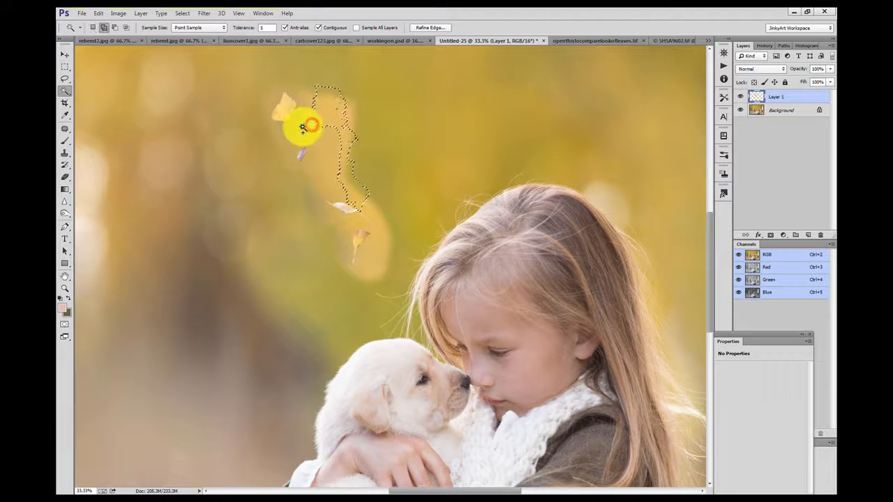
{"action": "left_click", "coordinate": [296, 124], "text": "shift"}
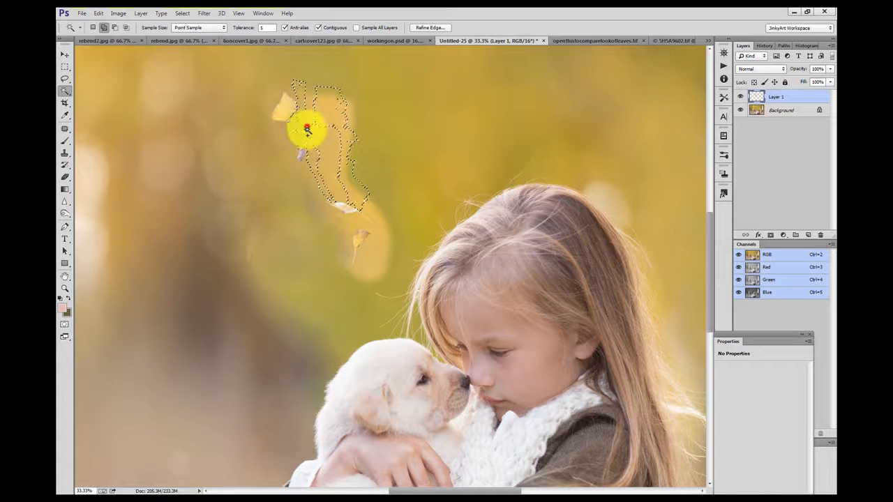
{"action": "left_click", "coordinate": [321, 154], "text": "shift"}
{"action": "left_click", "coordinate": [318, 179], "text": "shift"}
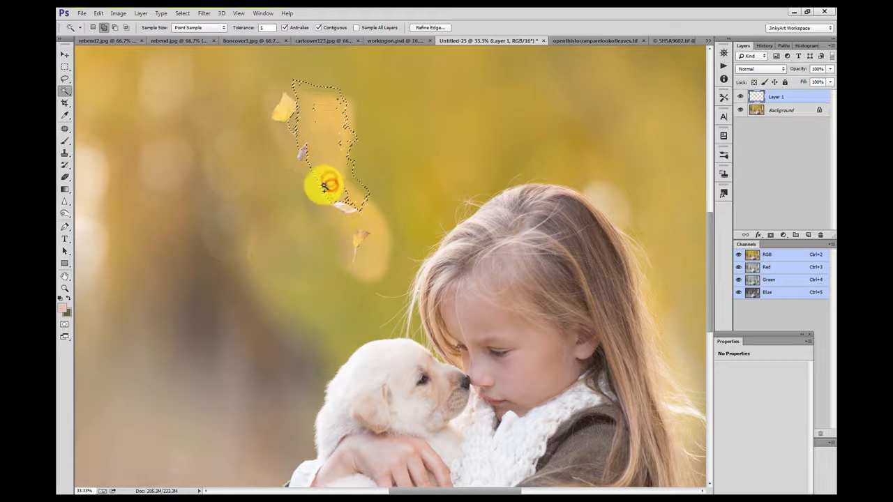
{"action": "left_click", "coordinate": [306, 175], "text": "shift"}
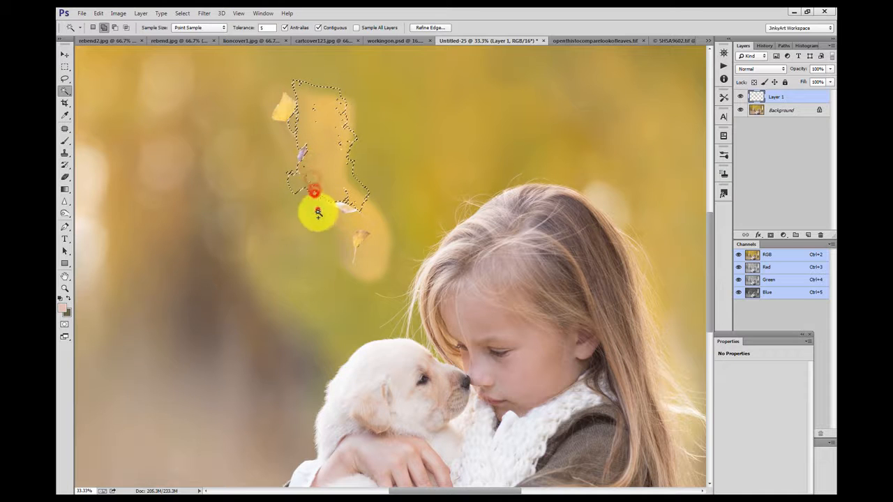
{"action": "left_click", "coordinate": [65, 78]}
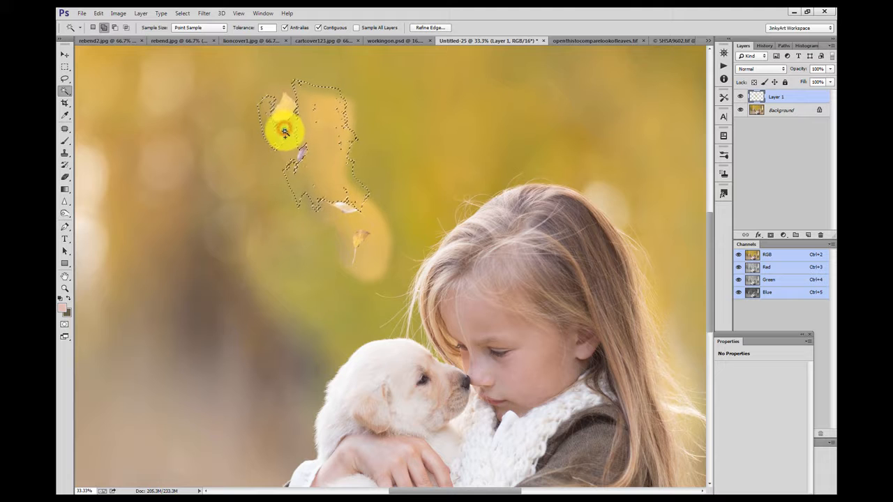
{"action": "left_click", "coordinate": [298, 86], "text": "shift"}
{"action": "left_click", "coordinate": [65, 78]}
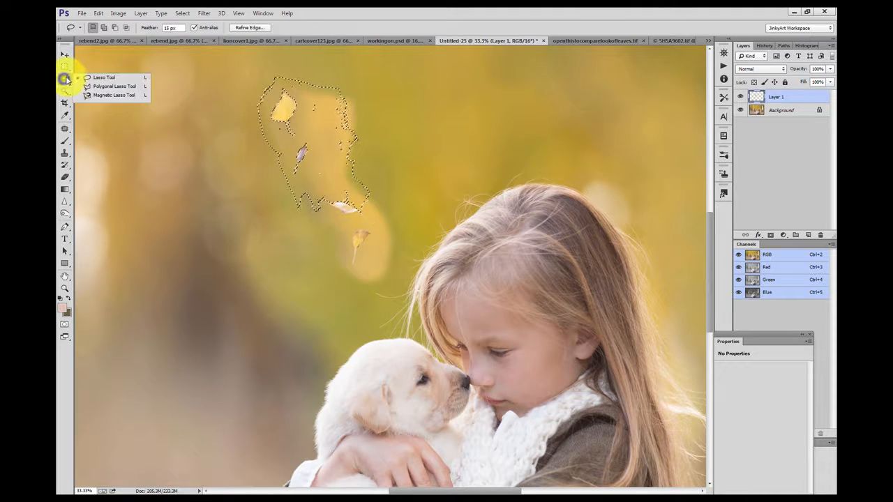
{"action": "left_click", "coordinate": [65, 91]}
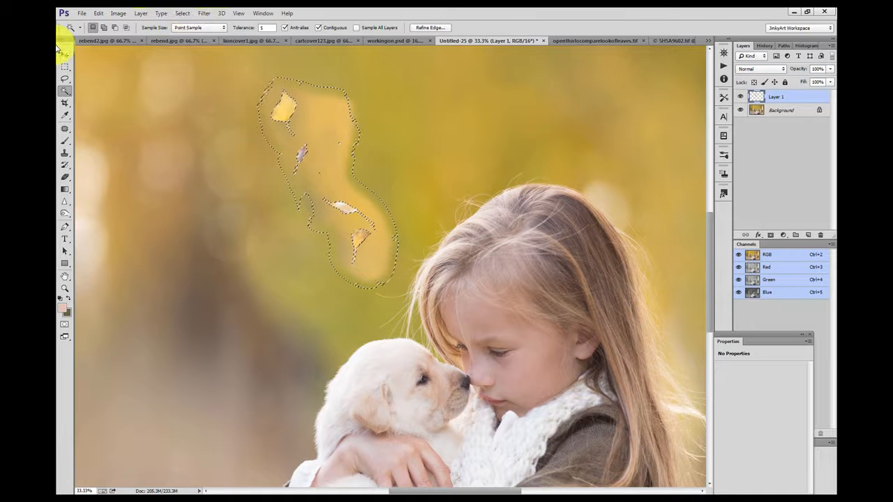
Step: Feather the selection around the leaves
{"action": "left_click", "coordinate": [238, 14]}
{"action": "left_click", "coordinate": [238, 13]}
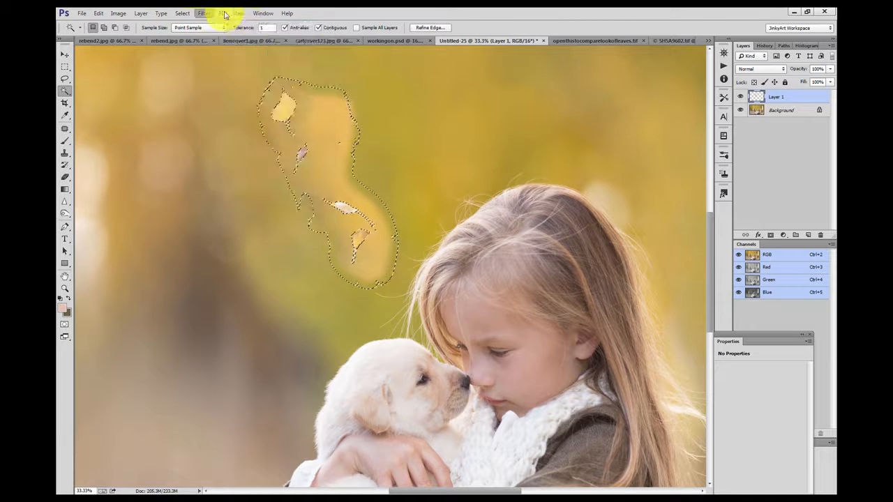
{"action": "left_click", "coordinate": [238, 13]}
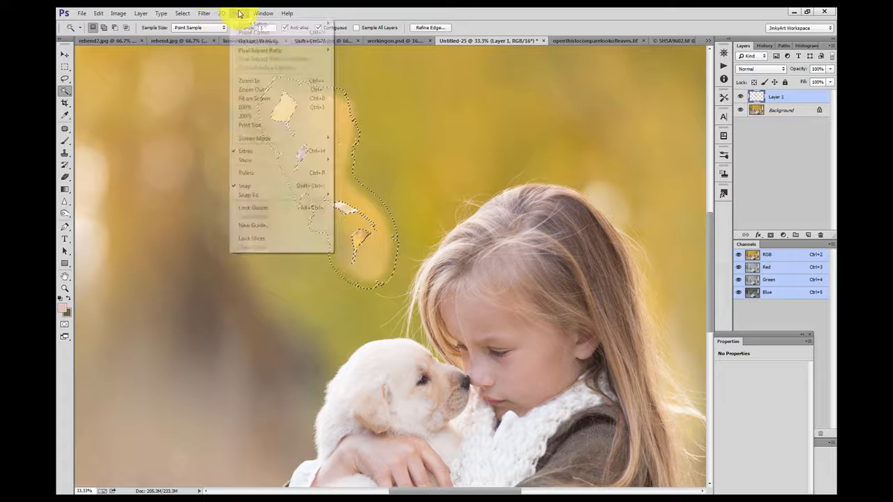
{"action": "mouse_move", "coordinate": [184, 13]}
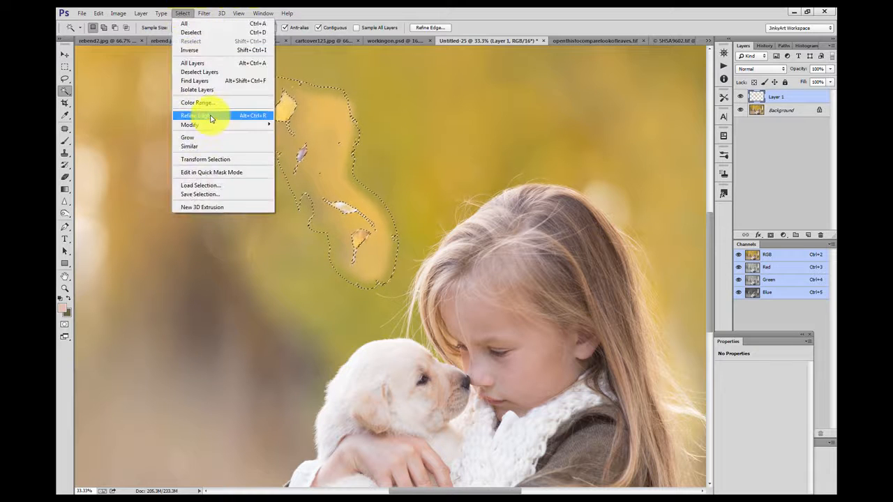
{"action": "left_click", "coordinate": [301, 161]}
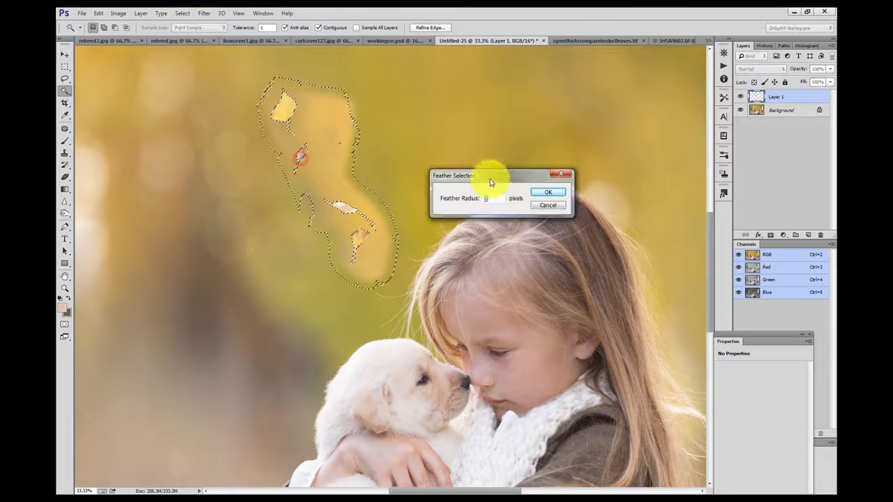
{"action": "left_click", "coordinate": [545, 193]}
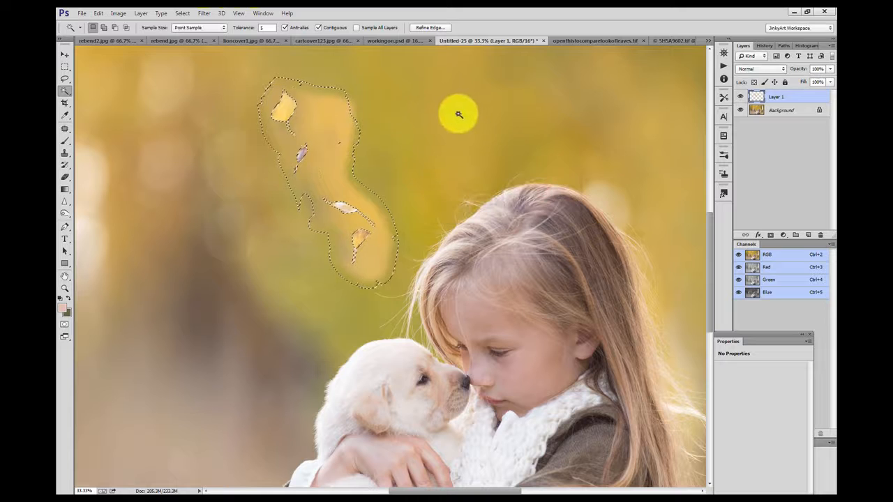
Step: Clear the feathered background around the leaves and deselect
{"action": "left_click", "coordinate": [65, 66]}
{"action": "left_click", "coordinate": [152, 104]}
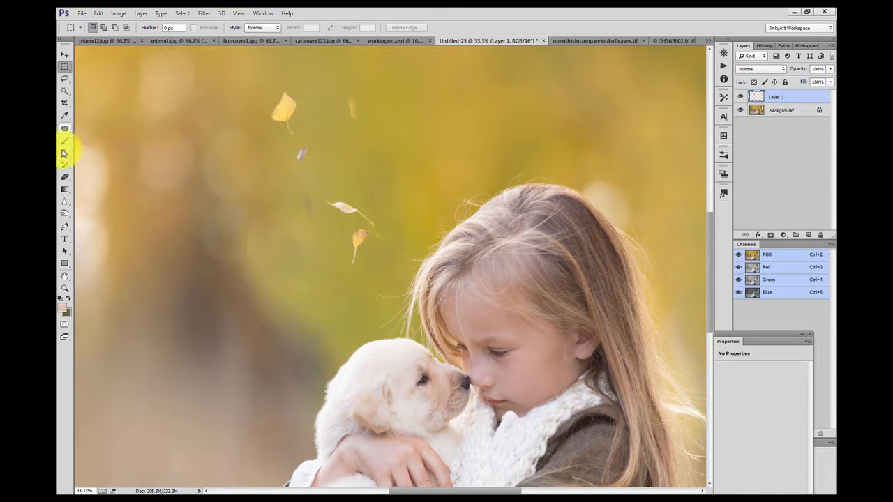
Step: Reposition the leaf layer and fit the image in the window
{"action": "left_click", "coordinate": [65, 176]}
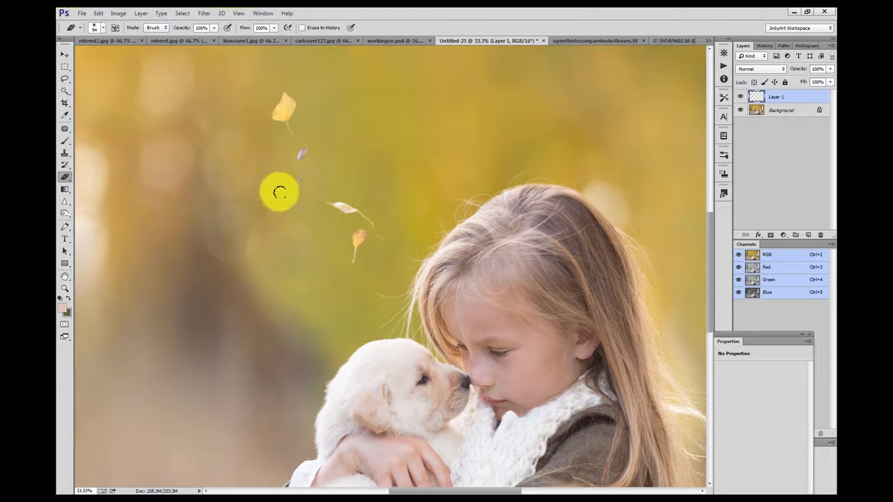
{"action": "left_click", "coordinate": [65, 54]}
{"action": "left_click_drag", "start_coordinate": [418, 234], "coordinate": [403, 181]}
{"action": "left_click_drag", "start_coordinate": [709, 292], "coordinate": [719, 250]}
{"action": "key", "text": "ctrl+0"}
{"action": "left_click_drag", "start_coordinate": [425, 268], "coordinate": [600, 247]}
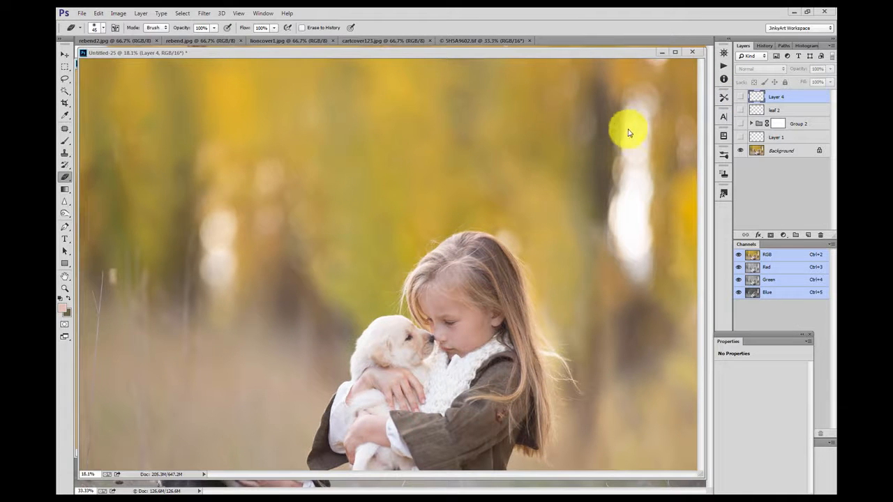
Step: Turn on visibility of Layer 4, leaf 2 and Group 2, and expand the group
{"action": "left_click", "coordinate": [741, 98]}
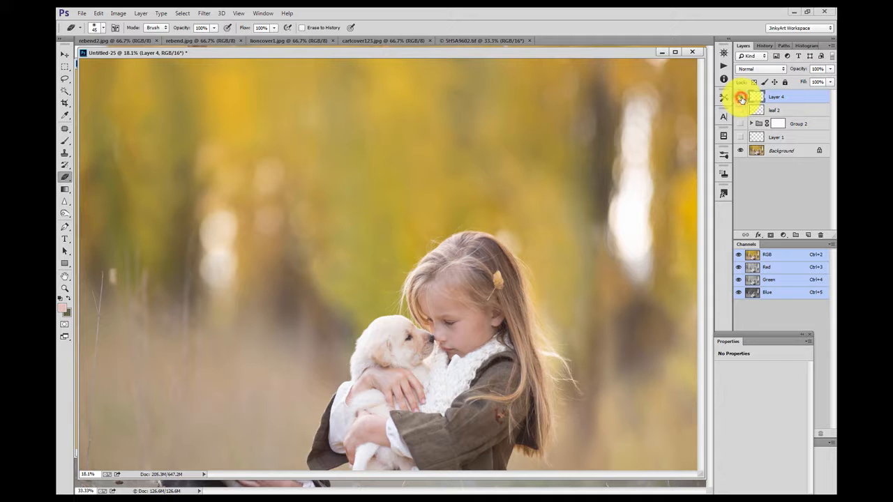
{"action": "left_click", "coordinate": [740, 110]}
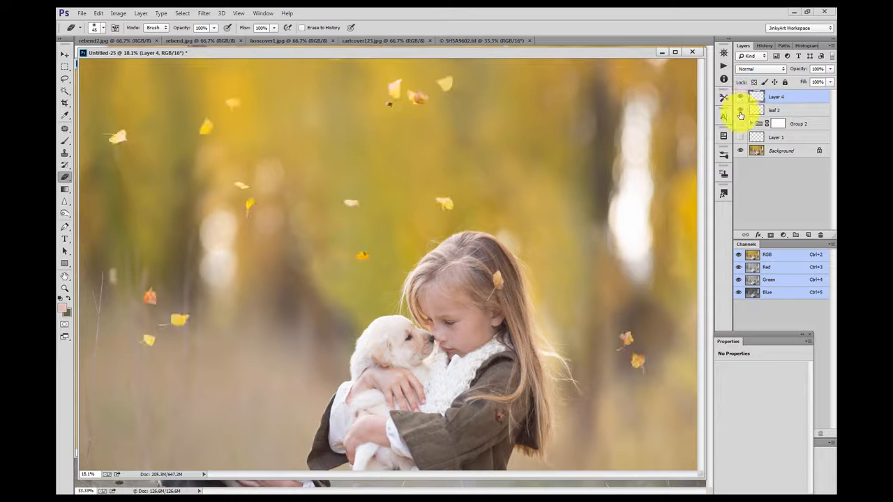
{"action": "left_click", "coordinate": [740, 125]}
{"action": "left_click", "coordinate": [740, 125]}
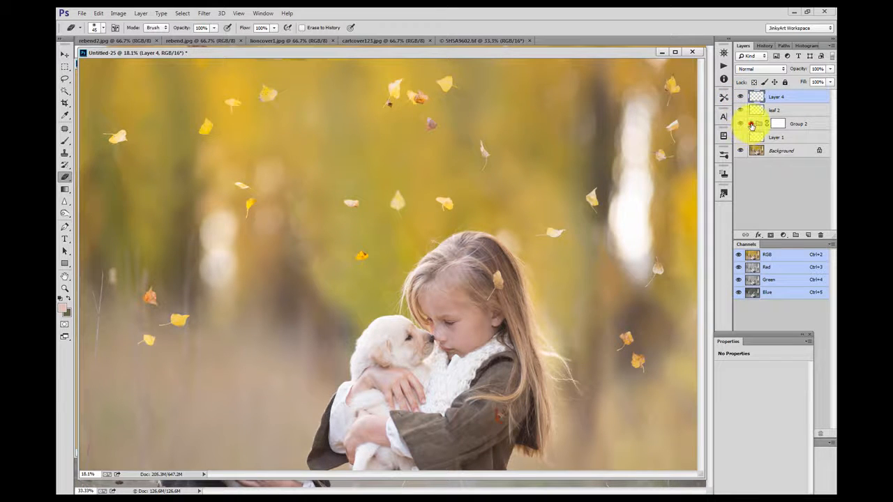
{"action": "left_click", "coordinate": [751, 123]}
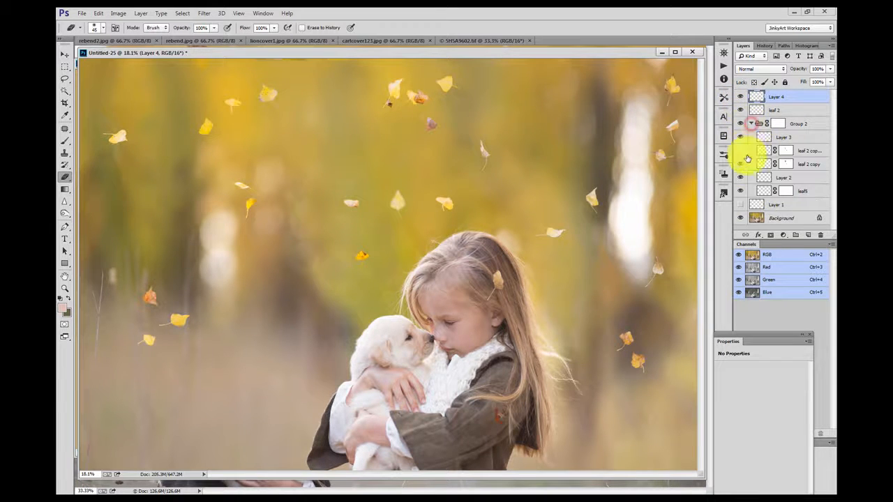
Step: Paint on the leaf 2 copy layer mask with the Brush to hide the dark leaf near the top
{"action": "left_click", "coordinate": [785, 165]}
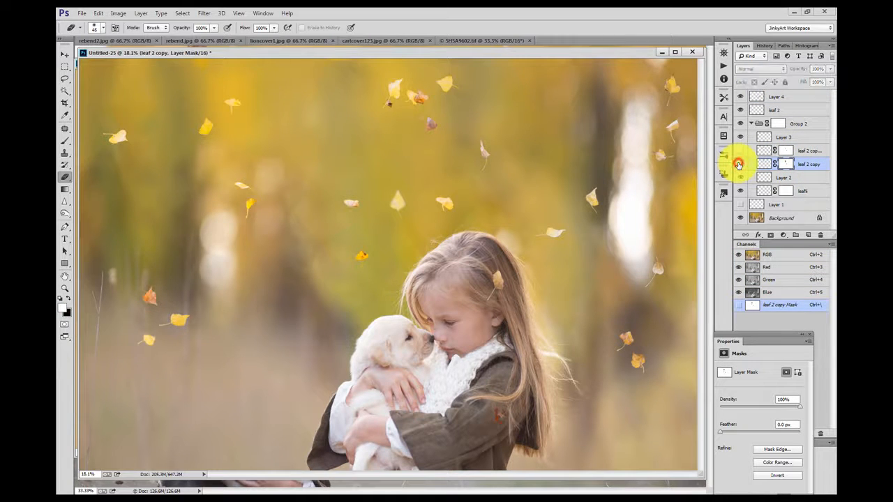
{"action": "left_click", "coordinate": [738, 164]}
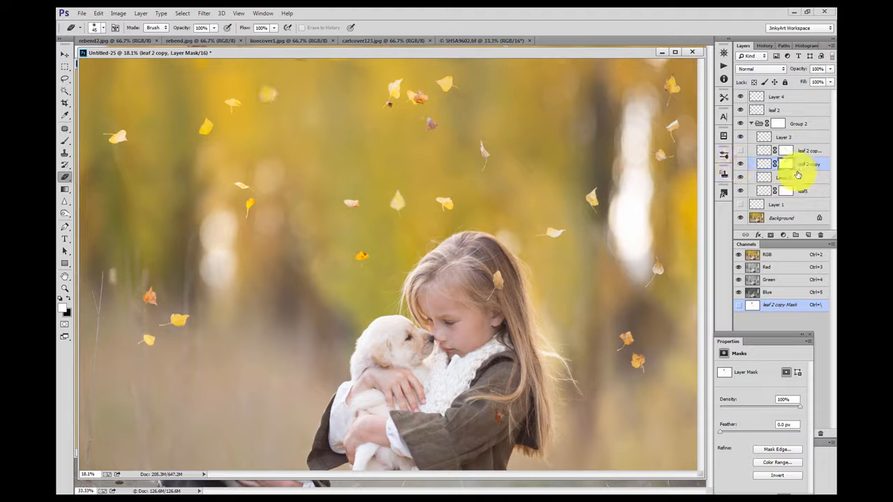
{"action": "left_click", "coordinate": [65, 140]}
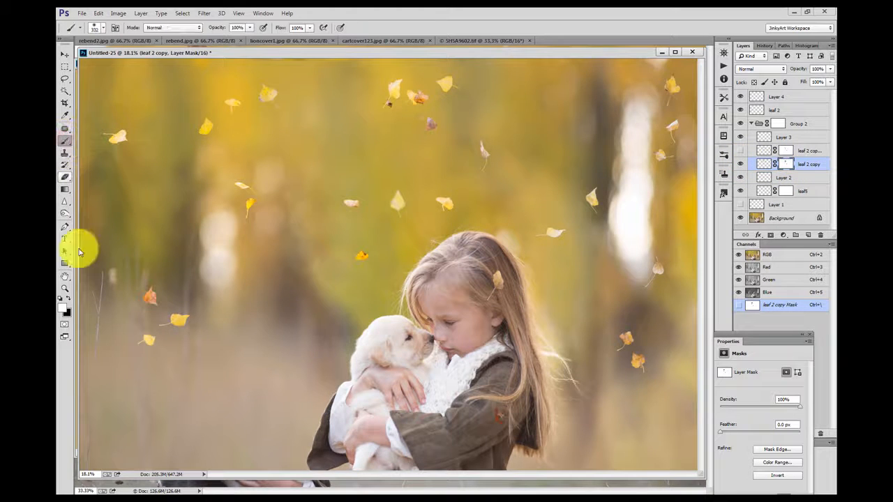
{"action": "mouse_move", "coordinate": [319, 155]}
{"action": "left_mouse_down"}
{"action": "mouse_move", "coordinate": [271, 81]}
{"action": "mouse_move", "coordinate": [281, 67]}
{"action": "mouse_move", "coordinate": [378, 145]}
{"action": "mouse_move", "coordinate": [388, 133]}
{"action": "mouse_move", "coordinate": [352, 178]}
{"action": "mouse_move", "coordinate": [383, 136]}
{"action": "mouse_move", "coordinate": [340, 127]}
{"action": "mouse_move", "coordinate": [351, 137]}
{"action": "mouse_move", "coordinate": [346, 162]}
{"action": "left_mouse_up"}
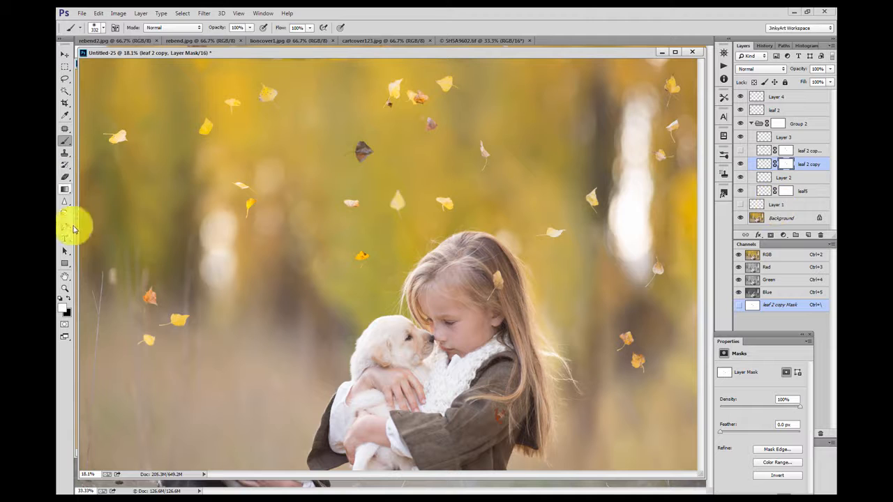
{"action": "left_click", "coordinate": [68, 301]}
{"action": "mouse_move", "coordinate": [381, 149]}
{"action": "left_mouse_down"}
{"action": "mouse_move", "coordinate": [343, 155]}
{"action": "mouse_move", "coordinate": [368, 143]}
{"action": "left_mouse_up"}
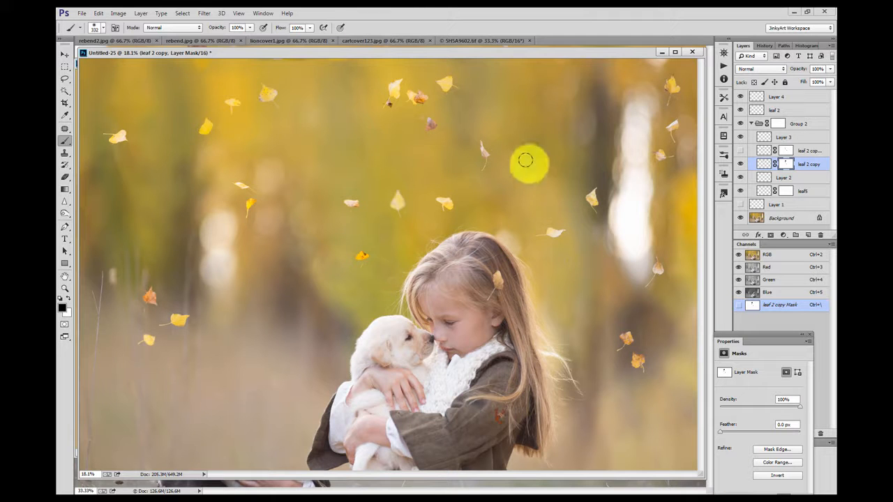
Step: Collapse Group 2 and duplicate the Background layer
{"action": "left_click", "coordinate": [750, 124]}
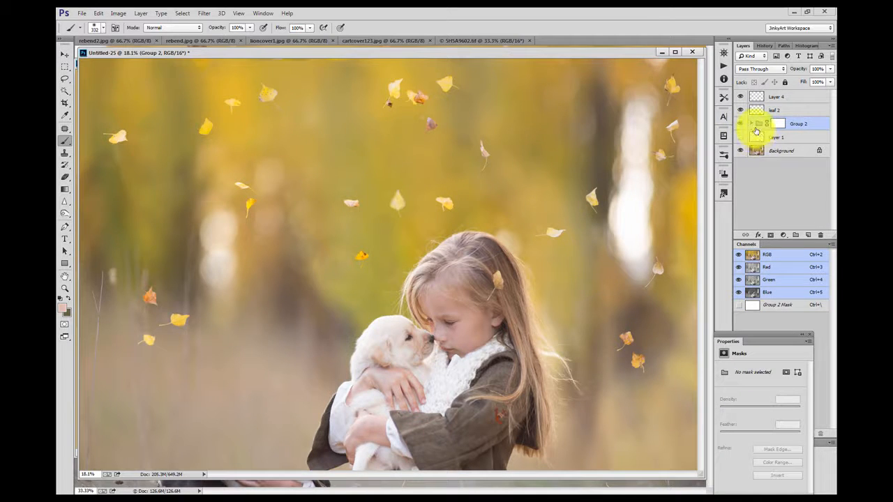
{"action": "left_click", "coordinate": [775, 151]}
{"action": "key", "text": "ctrl+j"}
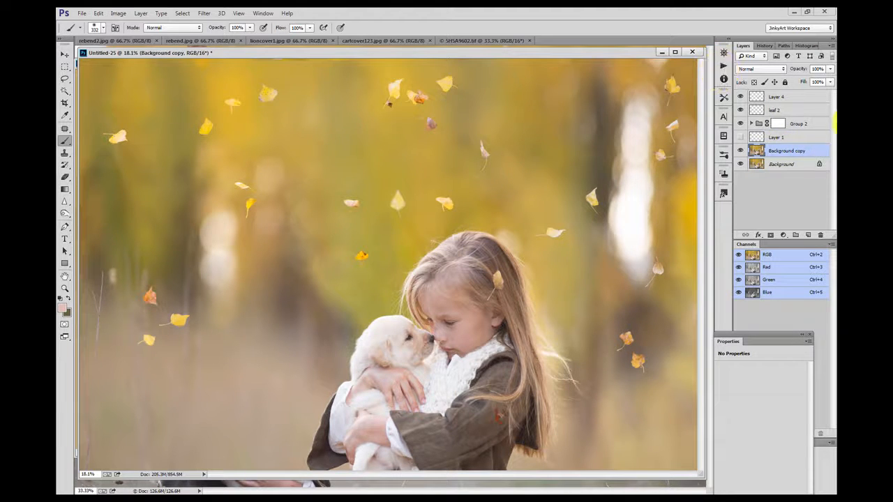
Step: Select all layers and stamp them into a new merged layer
{"action": "left_click", "coordinate": [792, 98], "text": "shift"}
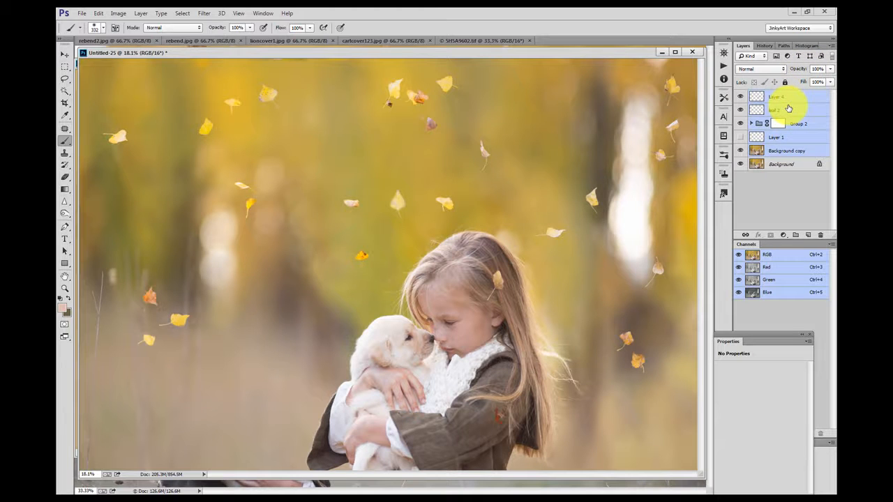
{"action": "key", "text": "ctrl+alt+e"}
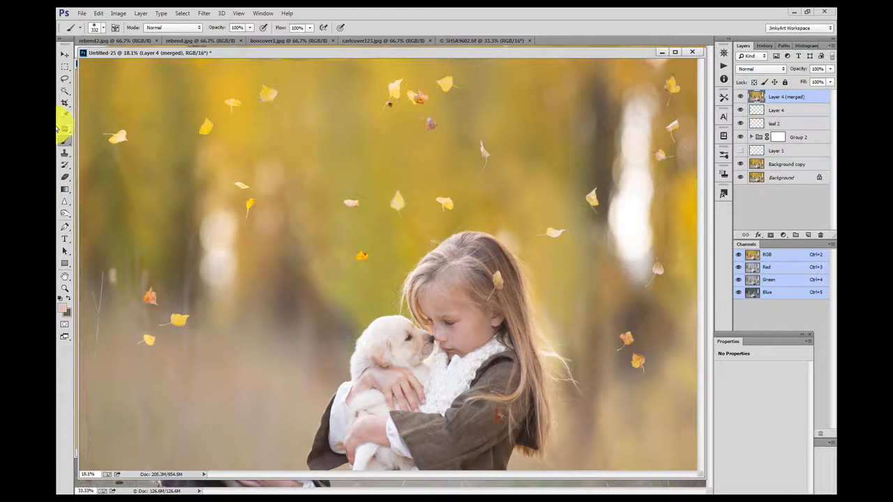
Step: Blur several of the falling leaves on the merged layer with the Blur tool at 69% strength
{"action": "left_click", "coordinate": [67, 204]}
{"action": "left_click", "coordinate": [100, 202]}
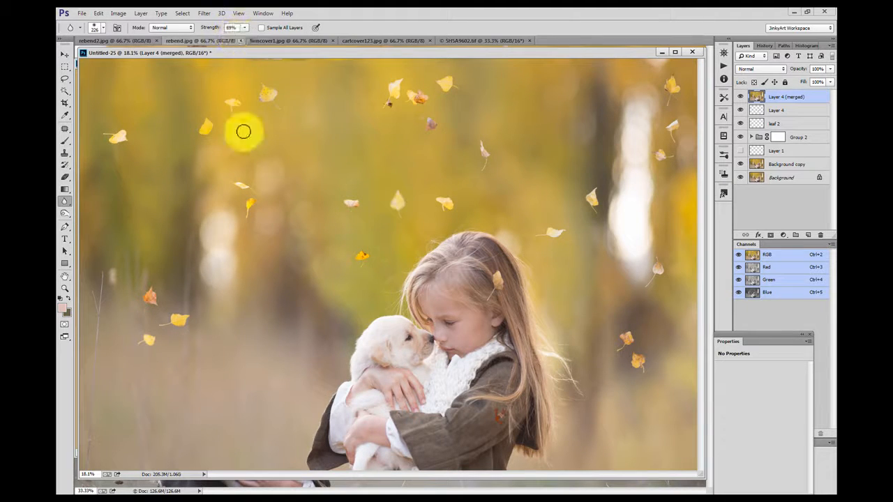
{"action": "mouse_move", "coordinate": [149, 291]}
{"action": "left_mouse_down"}
{"action": "mouse_move", "coordinate": [158, 287]}
{"action": "mouse_move", "coordinate": [152, 279]}
{"action": "mouse_move", "coordinate": [165, 285]}
{"action": "left_mouse_up"}
{"action": "left_click", "coordinate": [673, 133]}
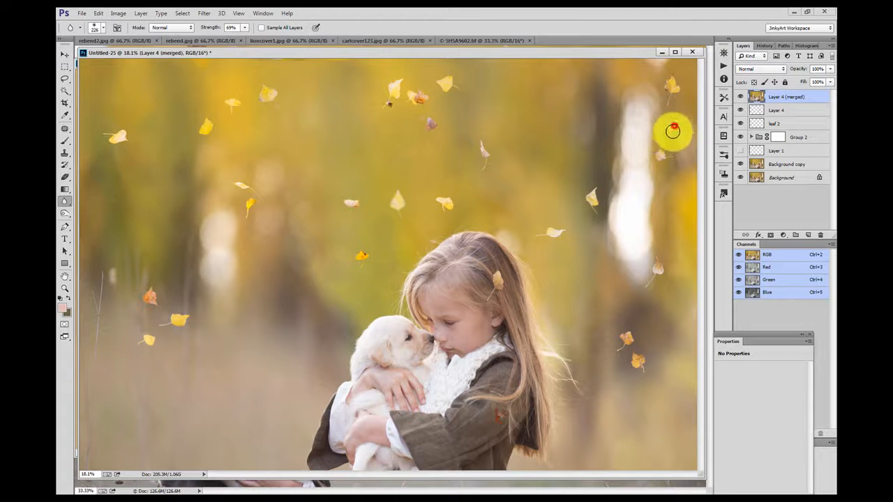
{"action": "mouse_move", "coordinate": [669, 122]}
{"action": "left_mouse_down"}
{"action": "mouse_move", "coordinate": [679, 97]}
{"action": "mouse_move", "coordinate": [677, 183]}
{"action": "mouse_move", "coordinate": [645, 263]}
{"action": "mouse_move", "coordinate": [652, 249]}
{"action": "mouse_move", "coordinate": [629, 349]}
{"action": "mouse_move", "coordinate": [606, 346]}
{"action": "mouse_move", "coordinate": [616, 210]}
{"action": "mouse_move", "coordinate": [568, 222]}
{"action": "mouse_move", "coordinate": [554, 238]}
{"action": "mouse_move", "coordinate": [587, 222]}
{"action": "left_mouse_up"}
{"action": "mouse_move", "coordinate": [438, 200]}
{"action": "left_mouse_down"}
{"action": "mouse_move", "coordinate": [448, 201]}
{"action": "mouse_move", "coordinate": [442, 219]}
{"action": "left_mouse_up"}
{"action": "left_click_drag", "start_coordinate": [482, 174], "coordinate": [481, 131]}
{"action": "left_click_drag", "start_coordinate": [446, 80], "coordinate": [447, 79]}
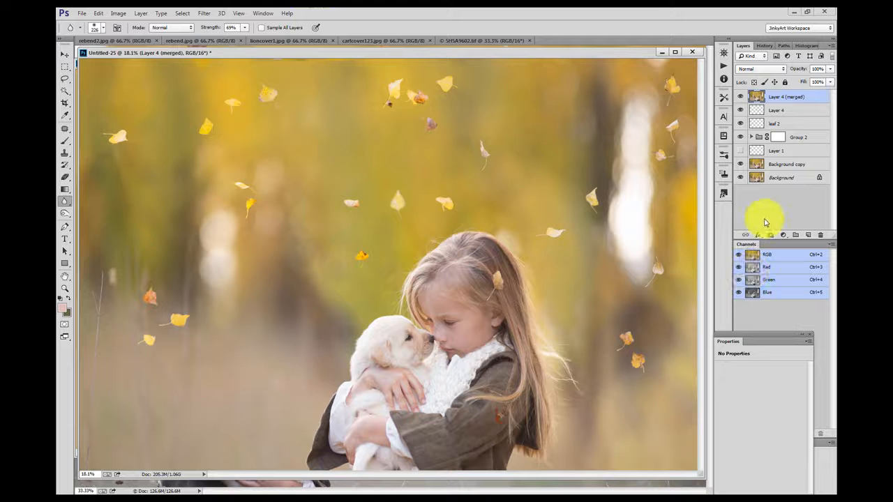
Step: Add a Gradient fill layer and open its gradient editor
{"action": "key", "text": "m"}
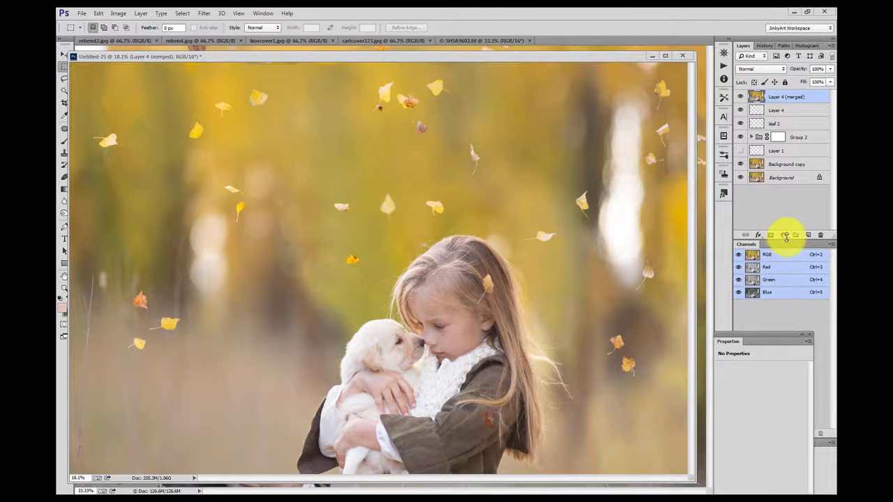
{"action": "left_click", "coordinate": [785, 236]}
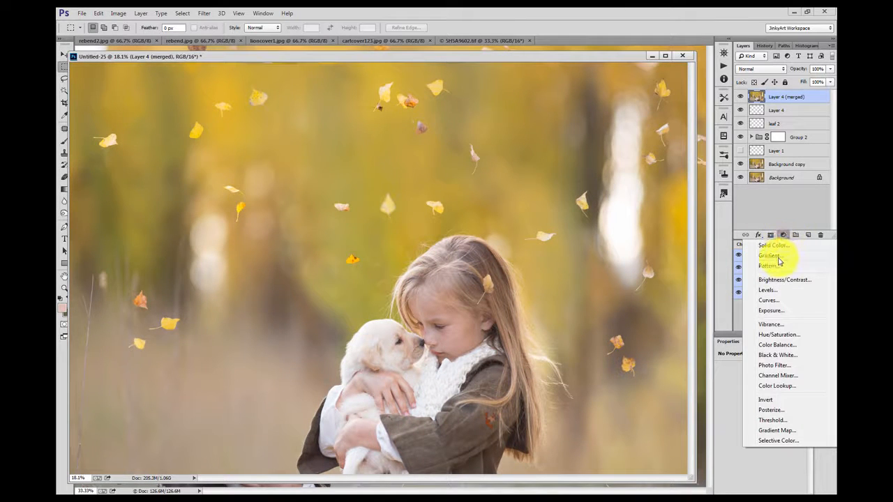
{"action": "left_click", "coordinate": [779, 256]}
{"action": "left_click", "coordinate": [423, 213]}
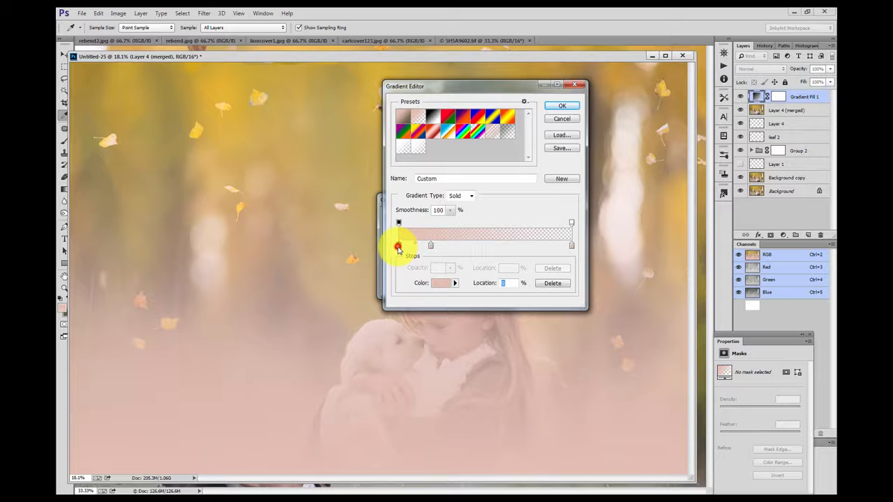
Step: Set the gradient's left colour stop to golden yellow e5c852
{"action": "double_click", "coordinate": [398, 247]}
{"action": "left_click_drag", "start_coordinate": [418, 293], "coordinate": [414, 286]}
{"action": "left_click_drag", "start_coordinate": [371, 219], "coordinate": [369, 196]}
{"action": "left_click", "coordinate": [502, 180]}
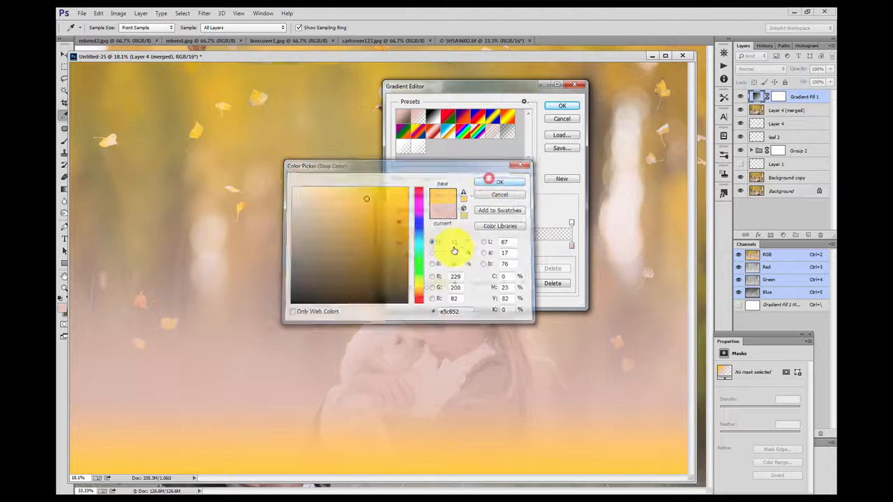
Step: Set the gradient's second colour stop to tan a0904e
{"action": "double_click", "coordinate": [430, 246]}
{"action": "left_click", "coordinate": [377, 219]}
{"action": "mouse_move", "coordinate": [372, 221]}
{"action": "left_mouse_down"}
{"action": "mouse_move", "coordinate": [330, 204]}
{"action": "mouse_move", "coordinate": [335, 227]}
{"action": "left_mouse_up"}
{"action": "left_click_drag", "start_coordinate": [424, 294], "coordinate": [423, 293]}
{"action": "left_click_drag", "start_coordinate": [325, 247], "coordinate": [351, 229]}
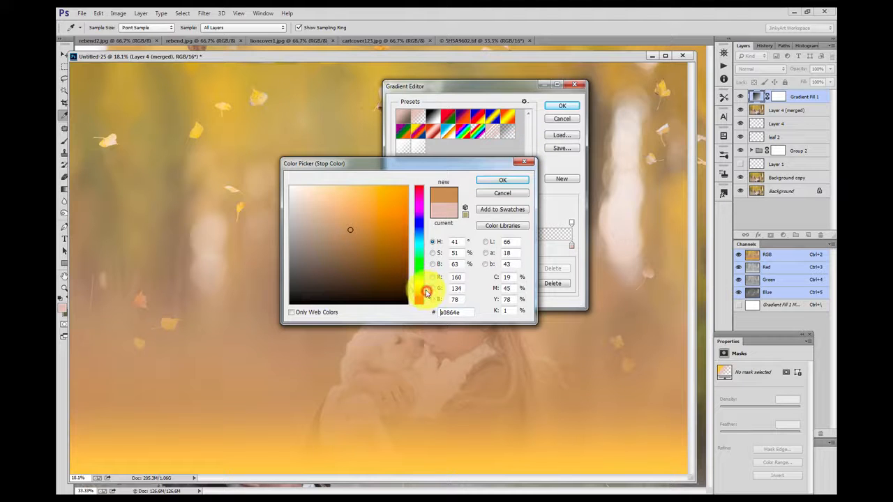
{"action": "left_click_drag", "start_coordinate": [425, 293], "coordinate": [426, 292]}
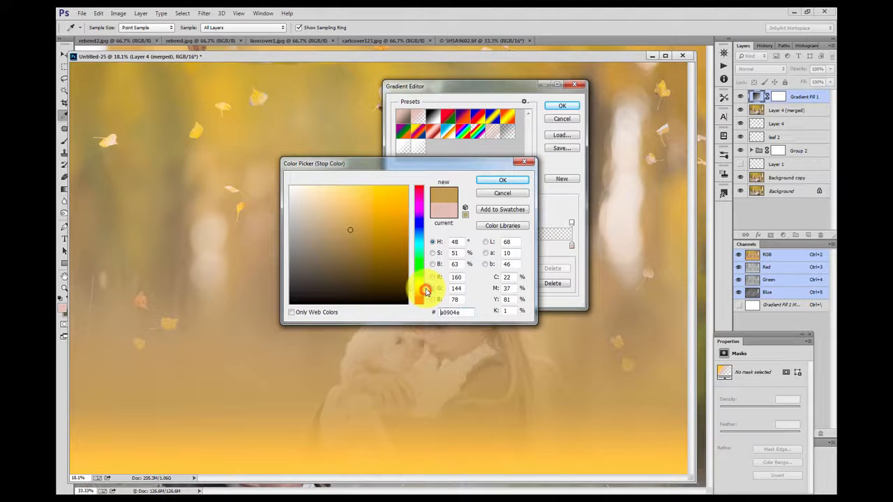
{"action": "left_click", "coordinate": [503, 180]}
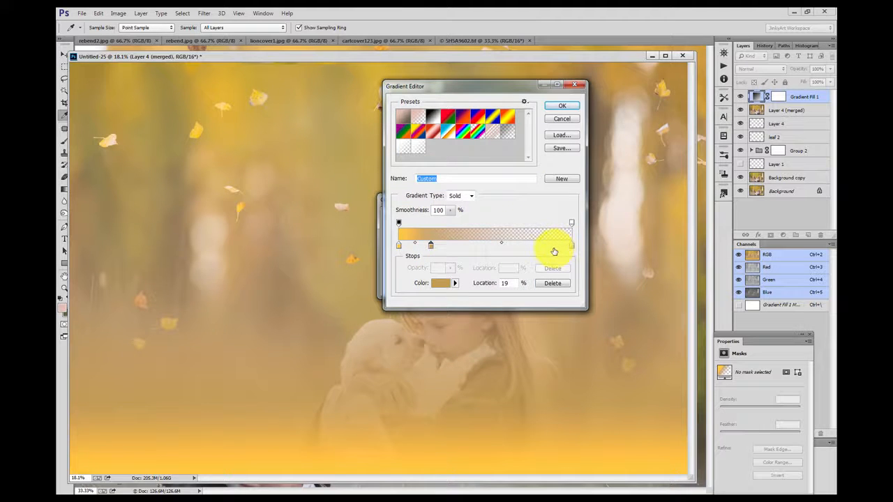
Step: Set the gradient fill to Radial style at 456% scale with Reverse enabled, and confirm
{"action": "left_click", "coordinate": [561, 106]}
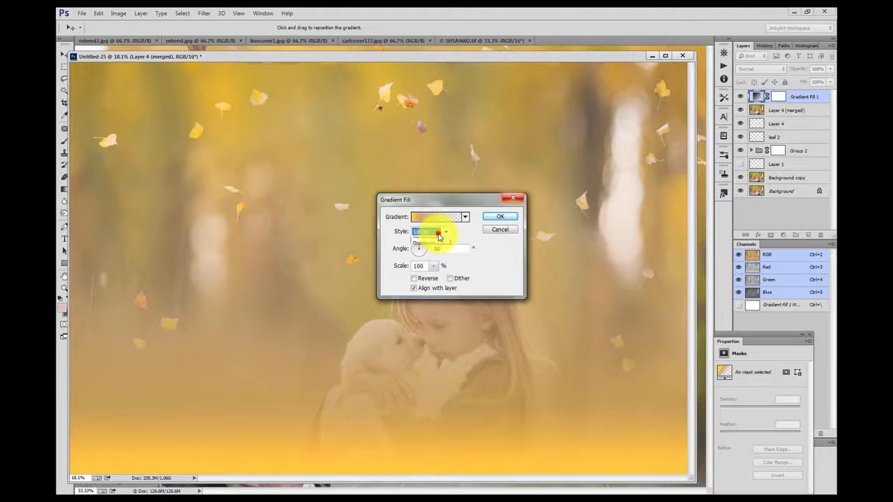
{"action": "left_click", "coordinate": [433, 245]}
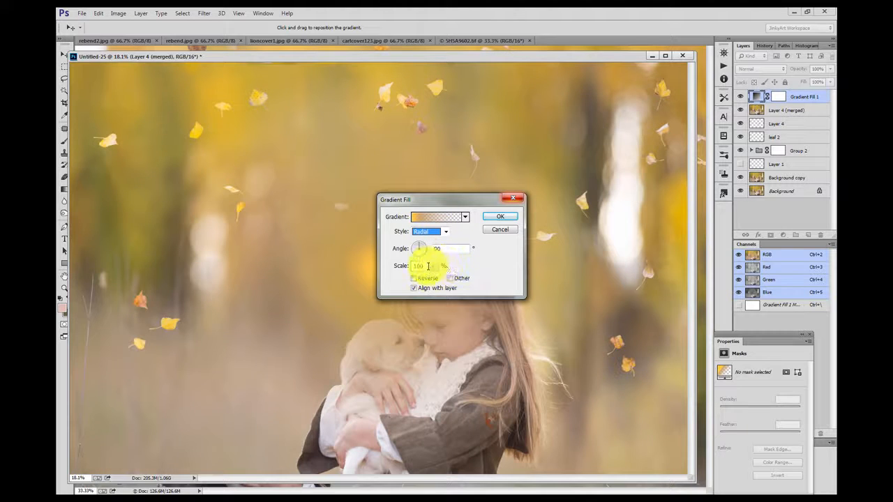
{"action": "left_click", "coordinate": [428, 278]}
{"action": "left_click", "coordinate": [433, 266]}
{"action": "left_click_drag", "start_coordinate": [442, 278], "coordinate": [453, 278]}
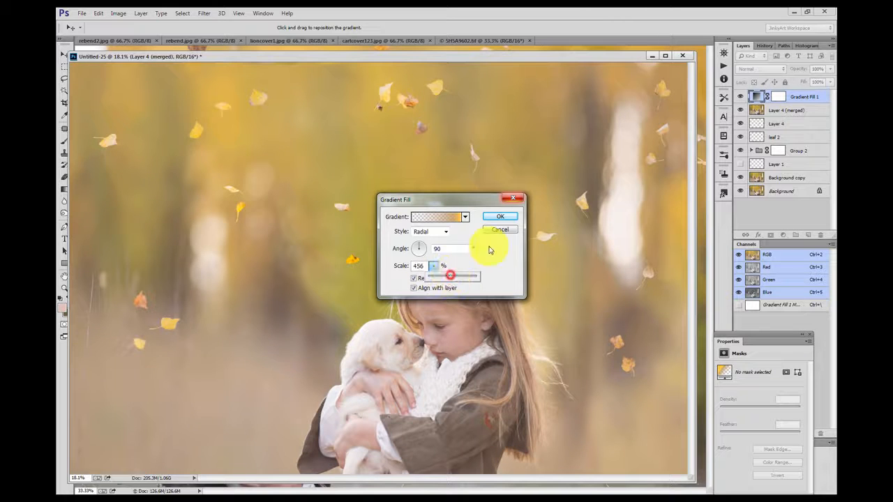
{"action": "left_click", "coordinate": [502, 219]}
Step: Change the gradient fill layer's blend mode to Soft Light
{"action": "left_click", "coordinate": [775, 69]}
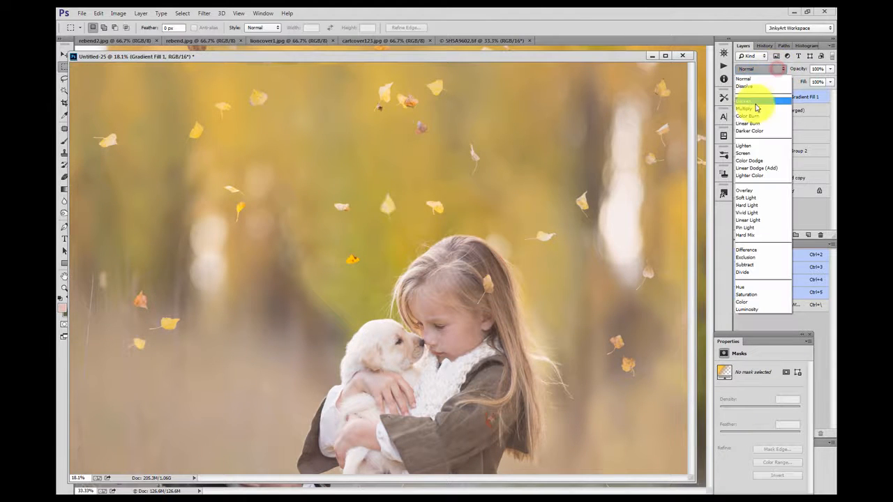
{"action": "left_click", "coordinate": [758, 197]}
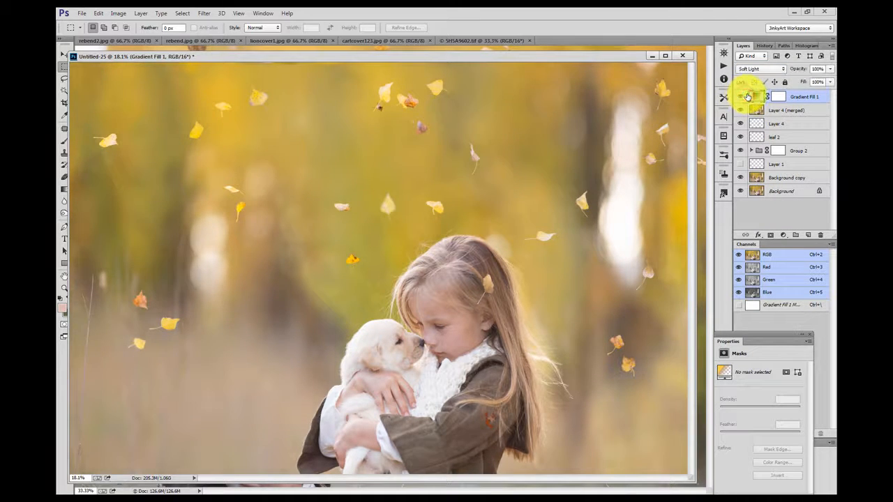
{"action": "left_click", "coordinate": [746, 95]}
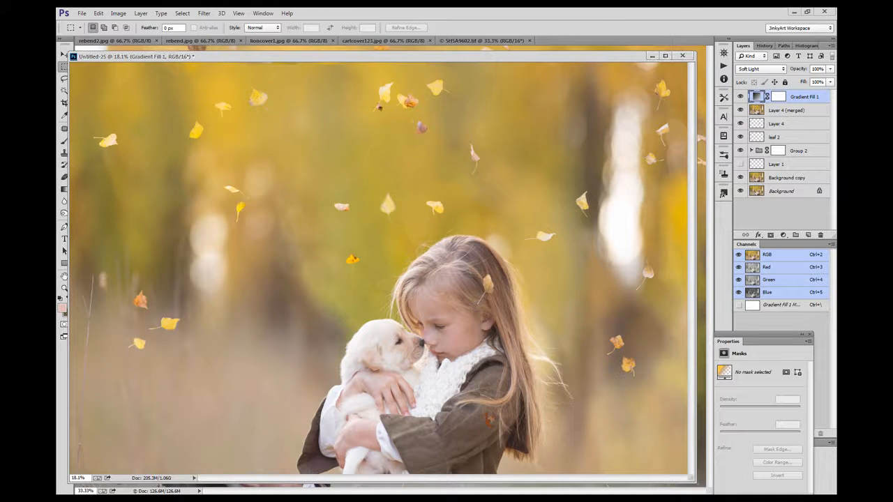
Step: Add a Solid Color fill layer in golden b39b3a
{"action": "left_click", "coordinate": [782, 235]}
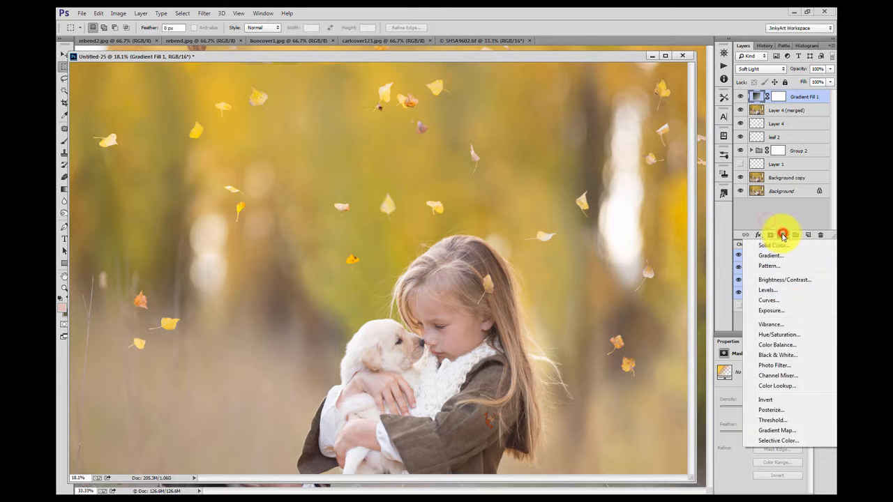
{"action": "left_click", "coordinate": [779, 246]}
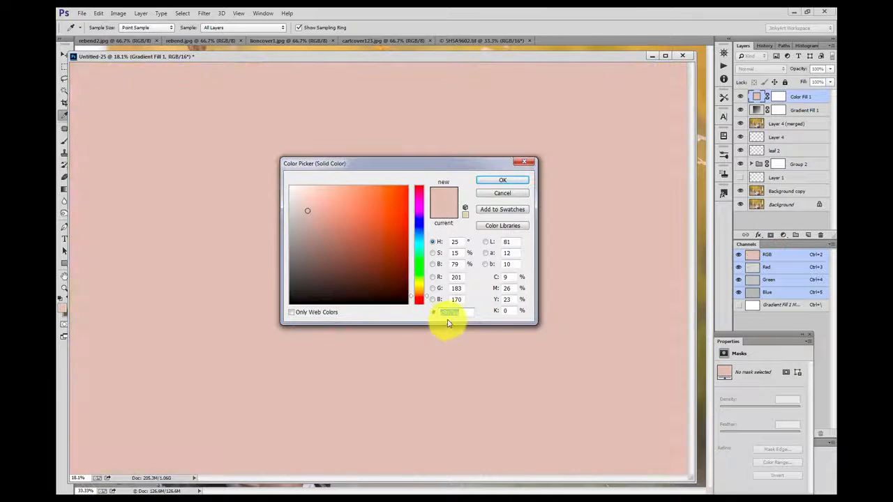
{"action": "type", "text": "b39b3a"}
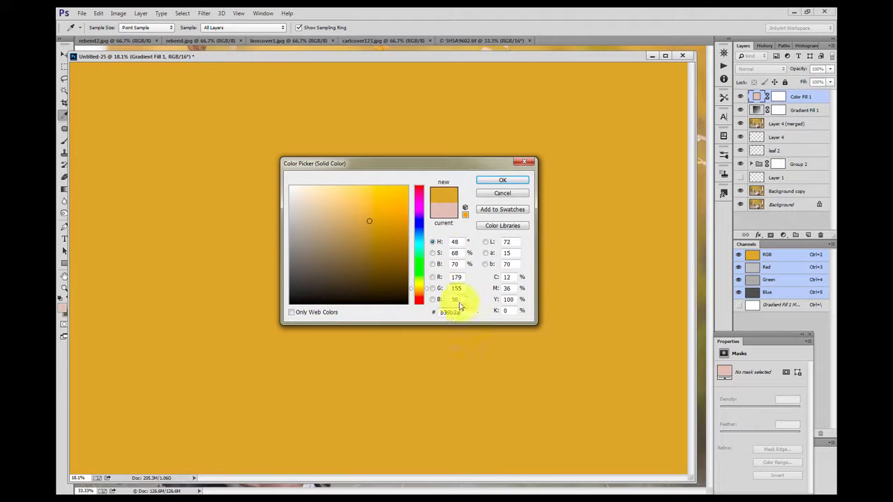
{"action": "left_click", "coordinate": [496, 183]}
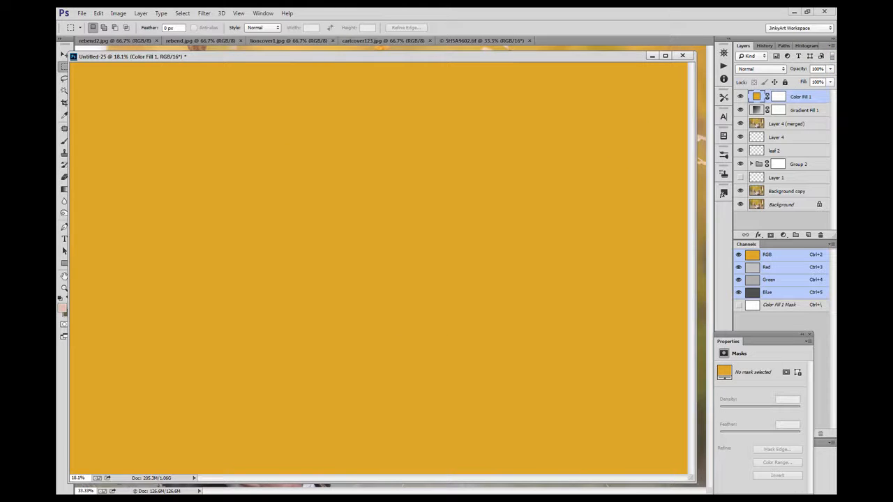
Step: Lower the golden colour fill layer's opacity to 25%
{"action": "left_click_drag", "start_coordinate": [419, 56], "coordinate": [423, 60]}
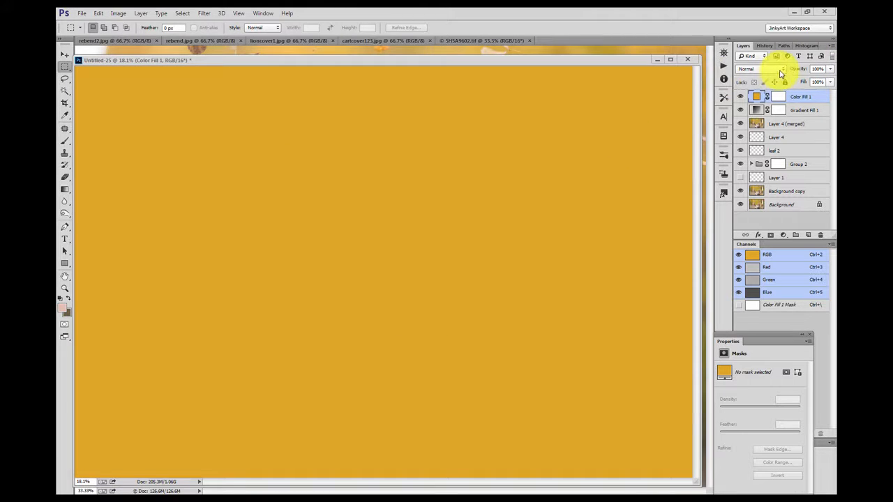
{"action": "left_click_drag", "start_coordinate": [816, 83], "coordinate": [793, 83]}
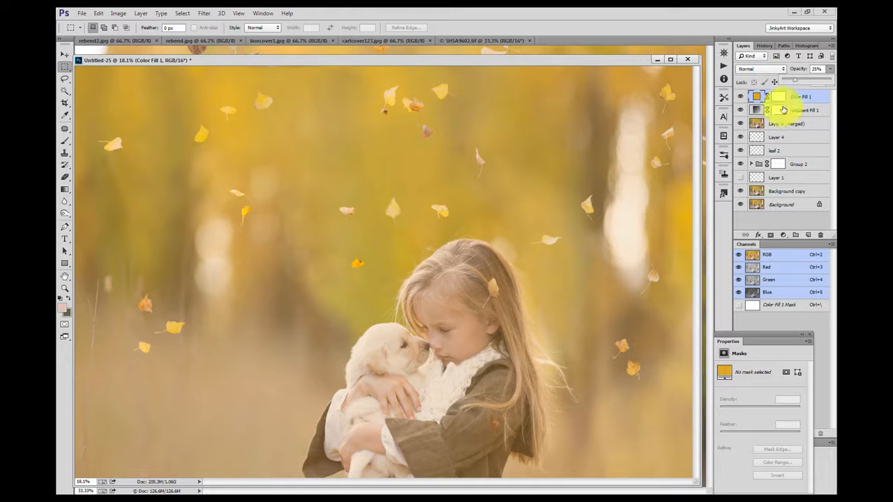
Step: Paint black on the golden fill's layer mask over the girl's lower body to hide the tint there
{"action": "left_click", "coordinate": [778, 96]}
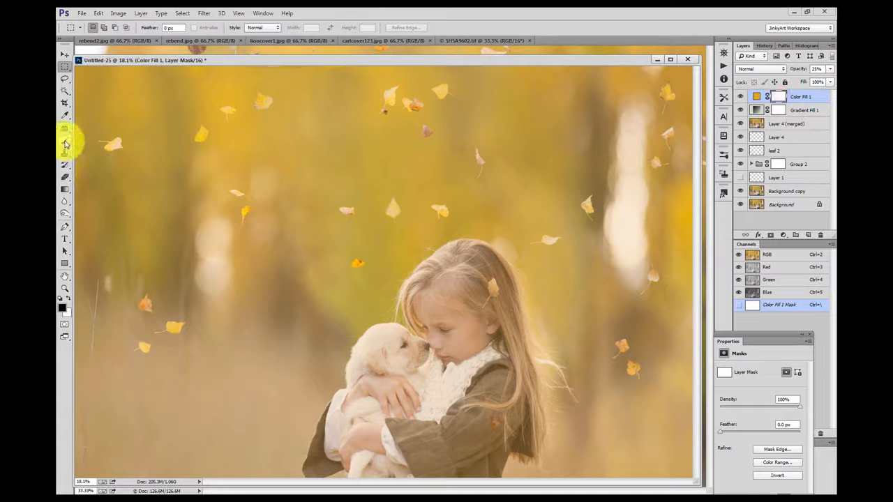
{"action": "left_click", "coordinate": [65, 142]}
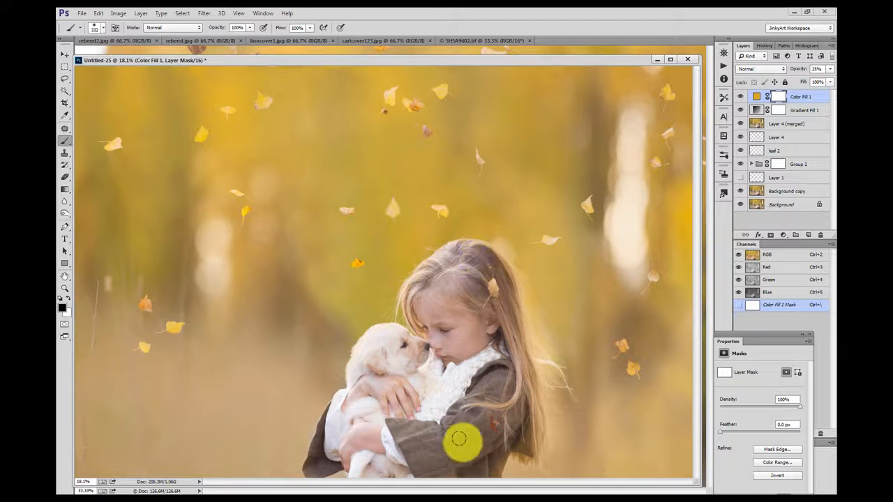
{"action": "mouse_move", "coordinate": [403, 486]}
{"action": "left_mouse_down"}
{"action": "mouse_move", "coordinate": [406, 453]}
{"action": "mouse_move", "coordinate": [427, 457]}
{"action": "left_mouse_up"}
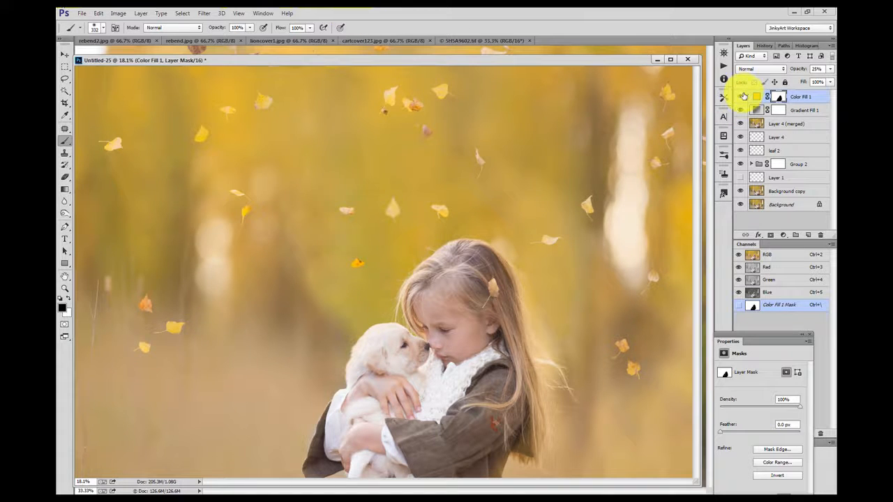
Step: Toggle the golden colour fill layer's visibility to compare the image with and without it
{"action": "left_click", "coordinate": [741, 95]}
{"action": "left_click", "coordinate": [741, 95]}
{"action": "left_click", "coordinate": [741, 96]}
{"action": "left_click", "coordinate": [741, 95]}
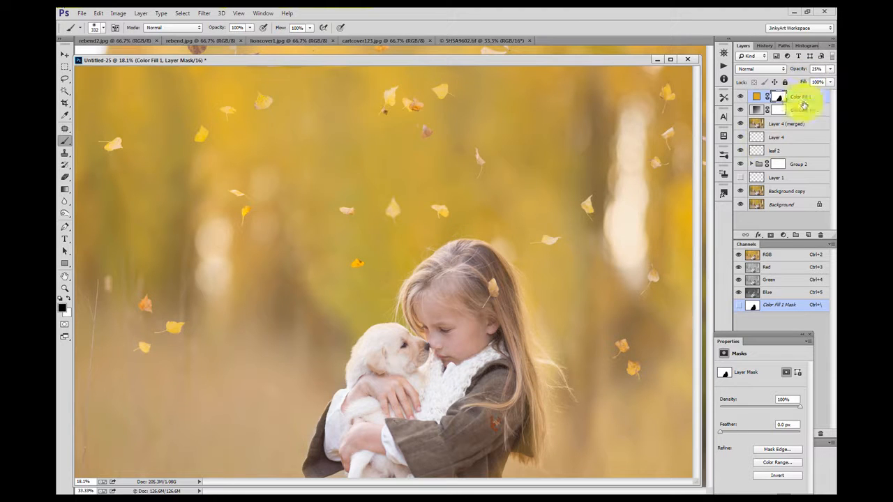
Step: Add a Solid Color fill layer in olive 888a51 and set its opacity to 26%
{"action": "left_click", "coordinate": [784, 235]}
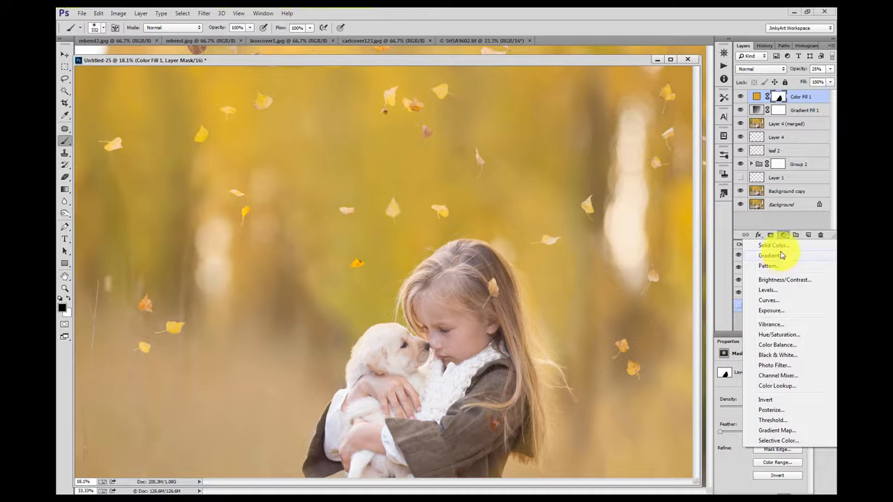
{"action": "left_click", "coordinate": [784, 248]}
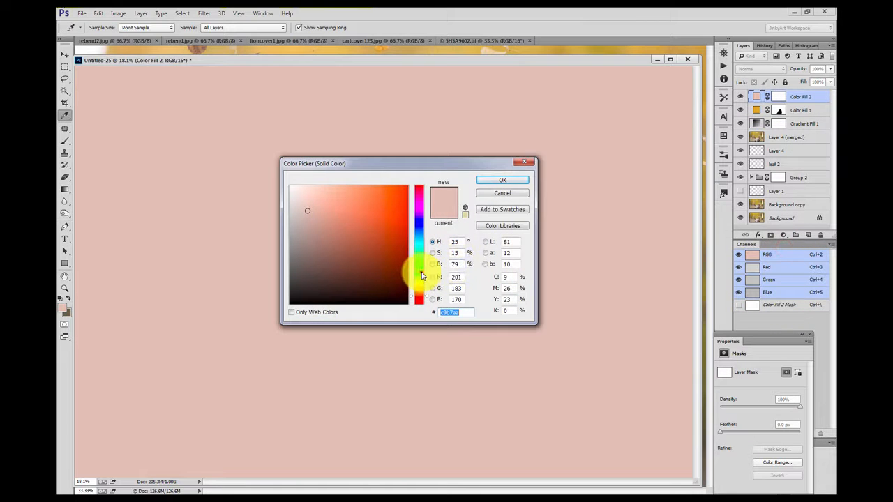
{"action": "left_click", "coordinate": [418, 272]}
{"action": "left_click_drag", "start_coordinate": [365, 262], "coordinate": [379, 281]}
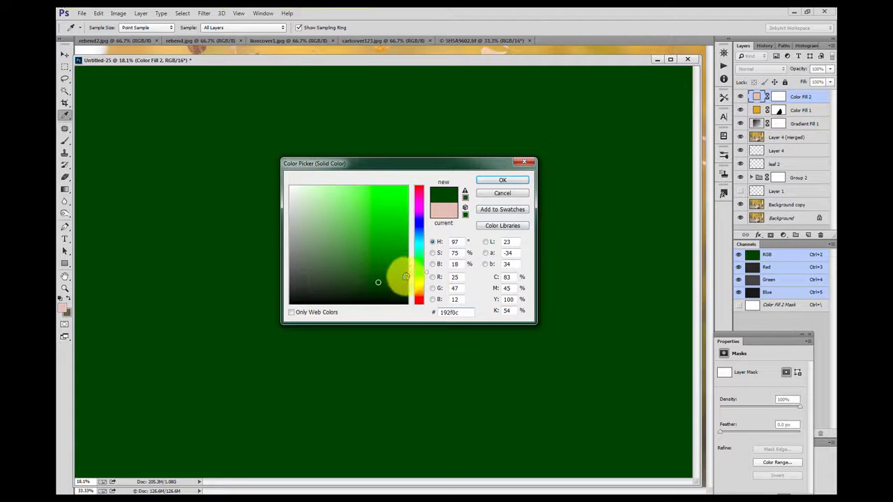
{"action": "left_click", "coordinate": [424, 279]}
{"action": "left_click", "coordinate": [422, 279]}
{"action": "mouse_move", "coordinate": [383, 279]}
{"action": "left_mouse_down"}
{"action": "mouse_move", "coordinate": [375, 247]}
{"action": "mouse_move", "coordinate": [339, 241]}
{"action": "left_mouse_up"}
{"action": "left_click", "coordinate": [427, 283]}
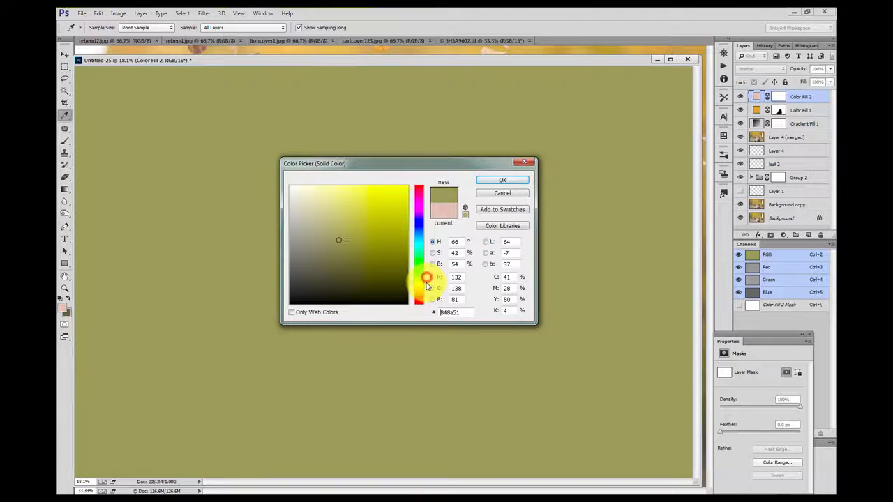
{"action": "left_click", "coordinate": [495, 182]}
{"action": "left_click_drag", "start_coordinate": [832, 69], "coordinate": [798, 86]}
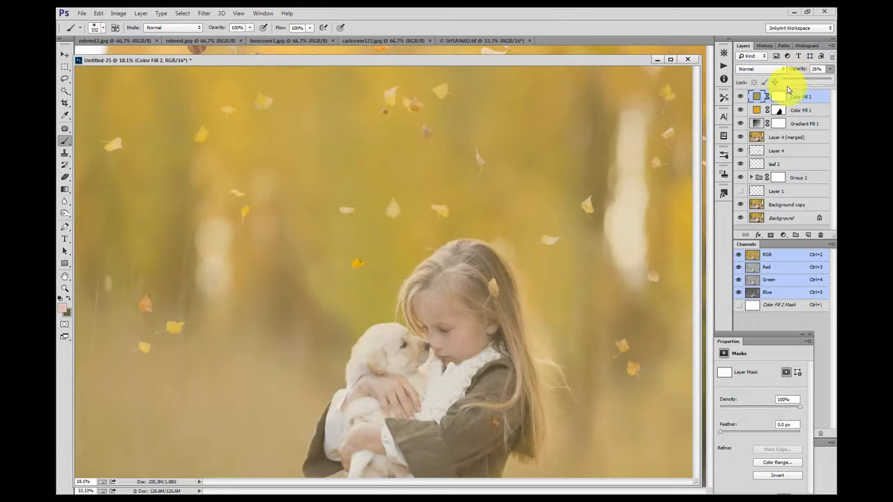
Step: Paint black on the olive fill's layer mask over the girl to hide the tint there
{"action": "left_click", "coordinate": [776, 97]}
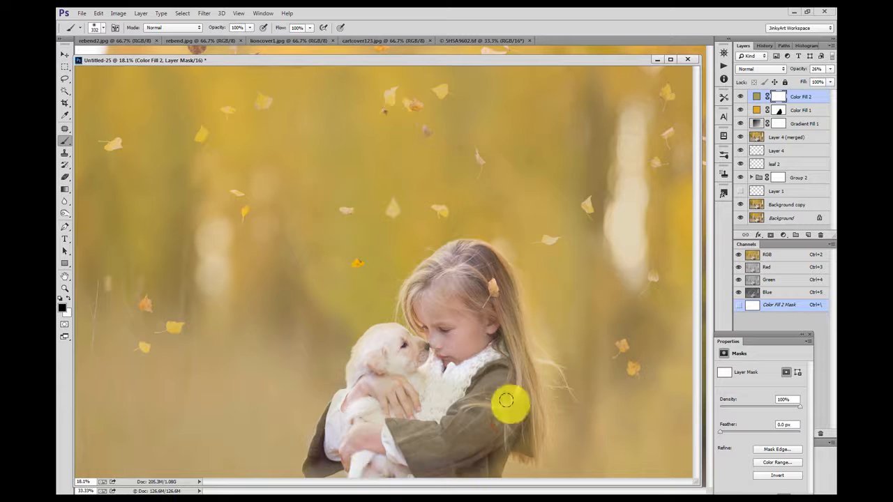
{"action": "left_click_drag", "start_coordinate": [457, 356], "coordinate": [443, 393]}
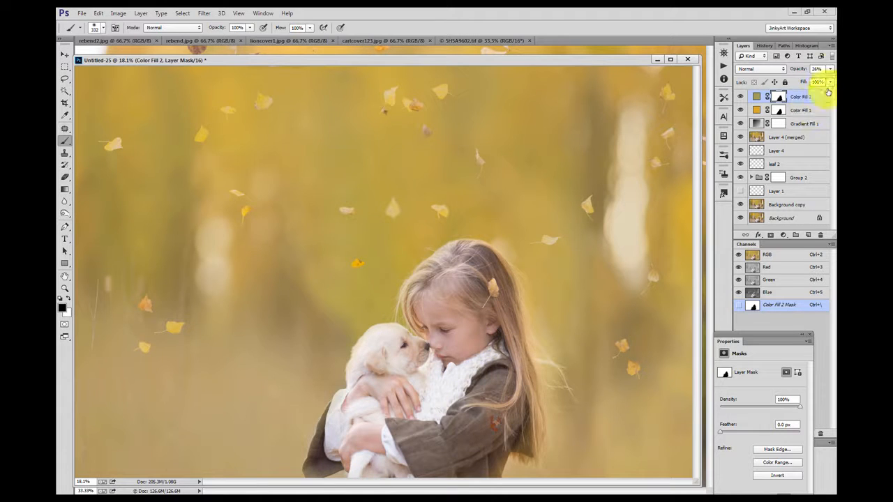
{"action": "left_click", "coordinate": [828, 70]}
{"action": "left_click_drag", "start_coordinate": [793, 83], "coordinate": [794, 84]}
Step: Paint an extra spot on the golden fill's layer mask over the girl's arm
{"action": "left_click", "coordinate": [794, 110]}
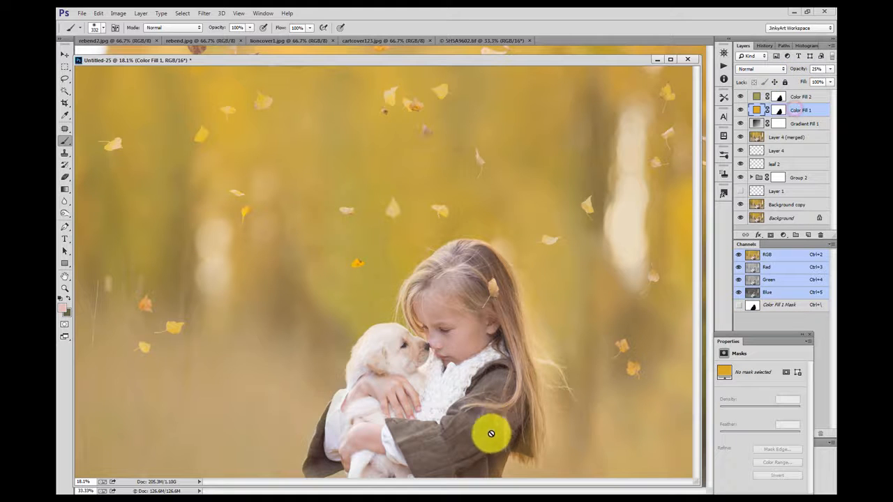
{"action": "left_click", "coordinate": [778, 109]}
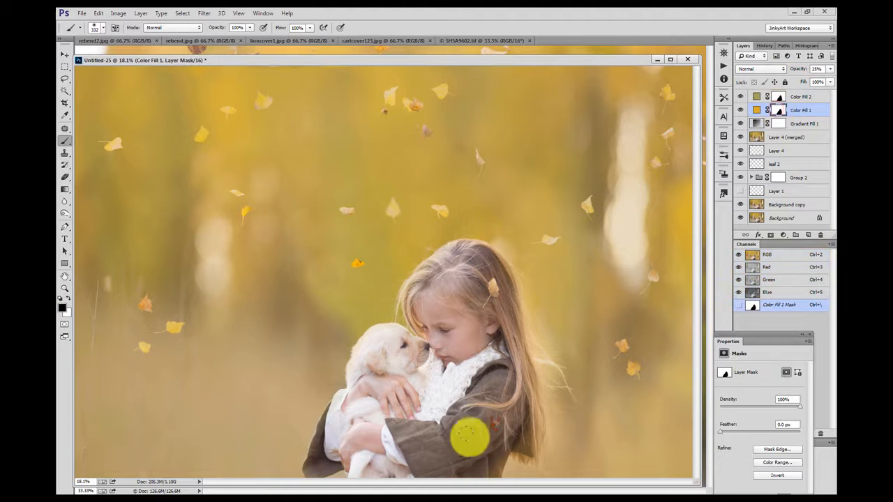
{"action": "left_click", "coordinate": [494, 442]}
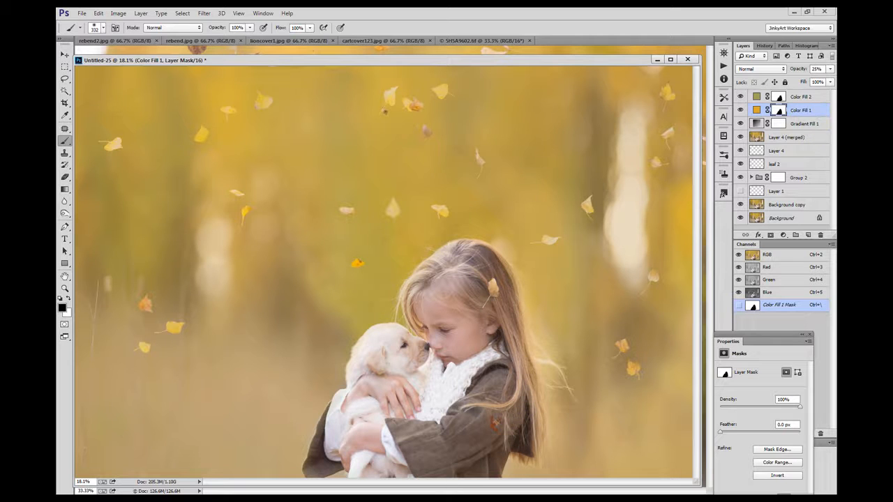
Step: Add another Solid Color fill layer in tan ab966a
{"action": "left_click_drag", "start_coordinate": [388, 61], "coordinate": [391, 53]}
{"action": "left_click", "coordinate": [783, 236]}
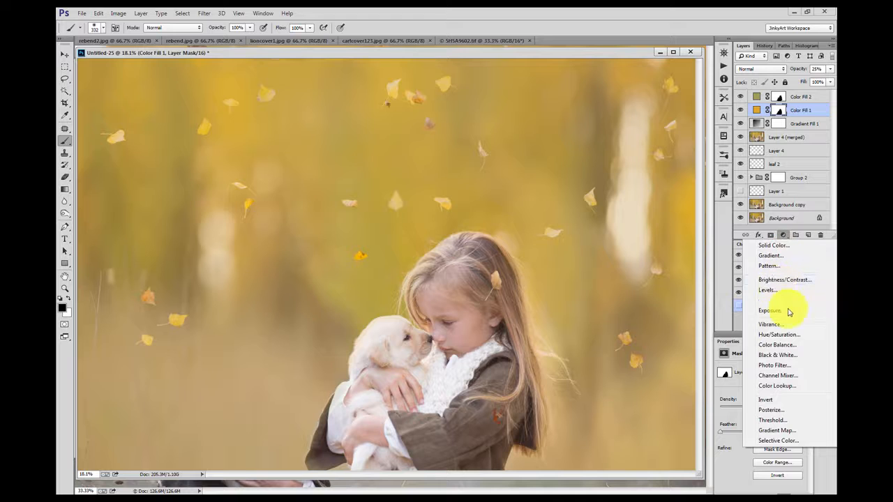
{"action": "left_click", "coordinate": [789, 247]}
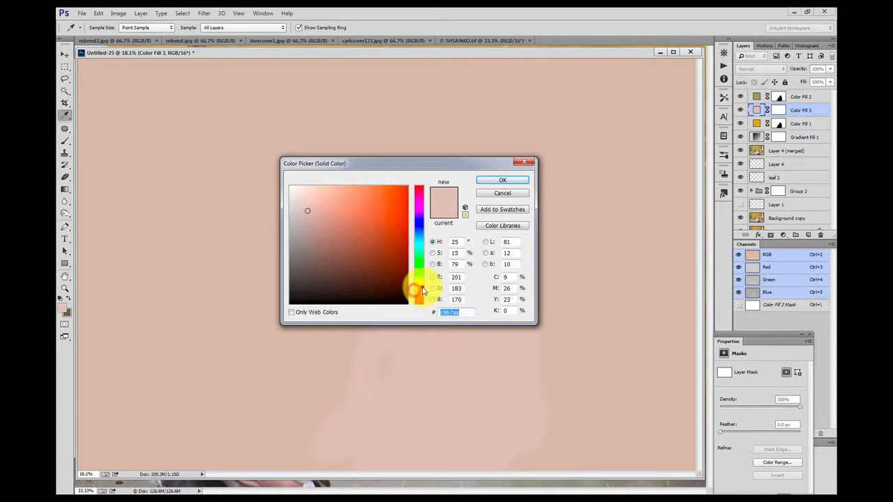
{"action": "left_click", "coordinate": [418, 288]}
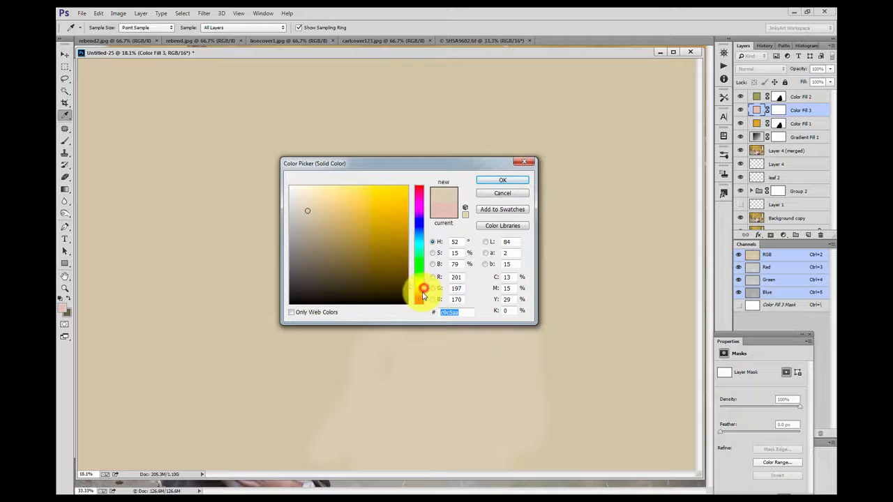
{"action": "left_click", "coordinate": [423, 291]}
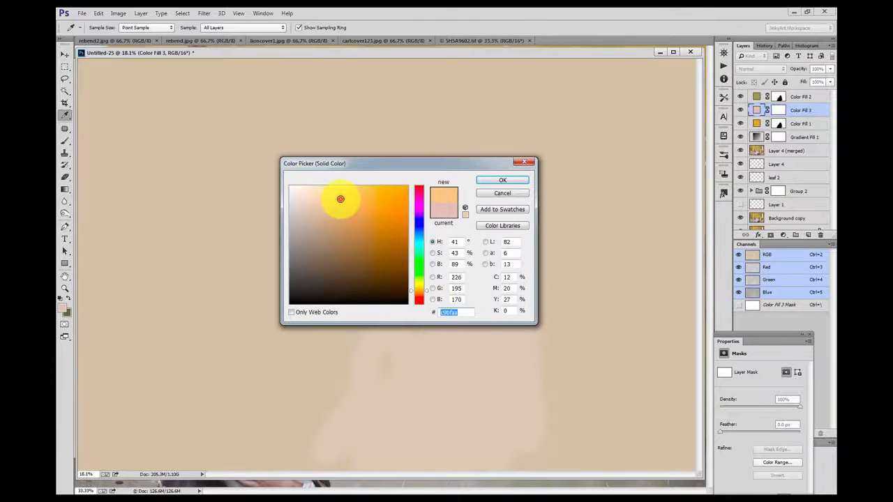
{"action": "mouse_move", "coordinate": [341, 199]}
{"action": "left_mouse_down"}
{"action": "mouse_move", "coordinate": [318, 204]}
{"action": "mouse_move", "coordinate": [337, 224]}
{"action": "left_mouse_up"}
{"action": "left_click", "coordinate": [480, 180]}
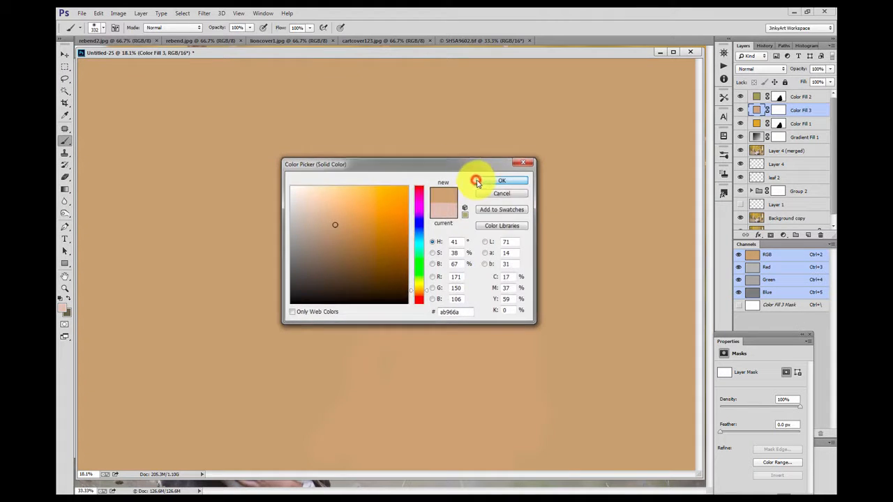
Step: Lower the tan colour fill layer's opacity to 26%
{"action": "left_click", "coordinate": [830, 70]}
{"action": "left_click_drag", "start_coordinate": [830, 78], "coordinate": [797, 79]}
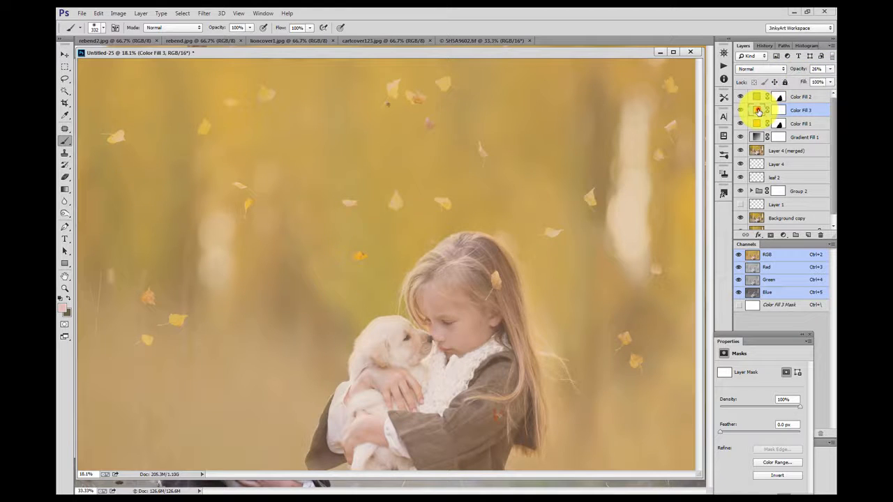
Step: Change the tan colour fill layer's colour to 9c8455
{"action": "double_click", "coordinate": [756, 110]}
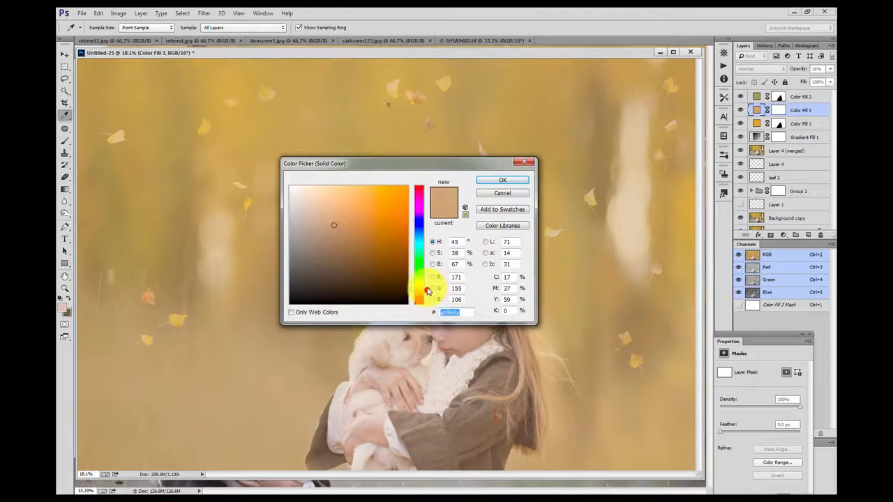
{"action": "left_click_drag", "start_coordinate": [427, 290], "coordinate": [419, 287]}
{"action": "left_click", "coordinate": [342, 241]}
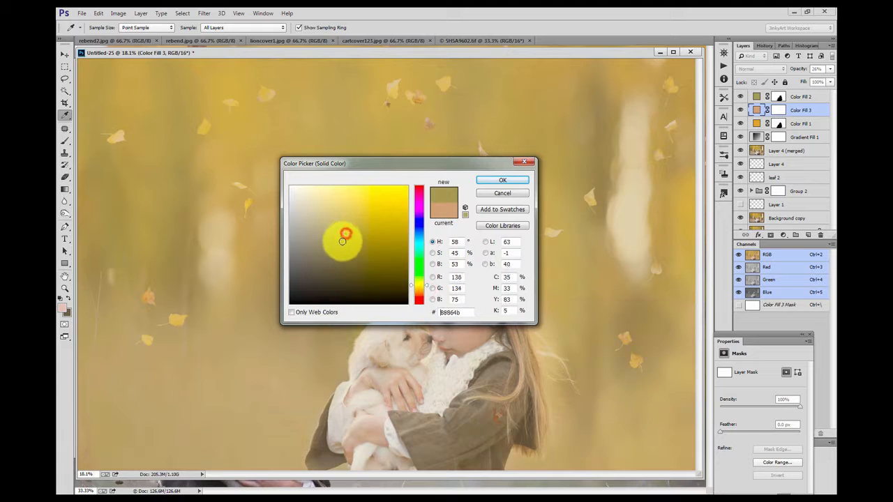
{"action": "left_click", "coordinate": [427, 289]}
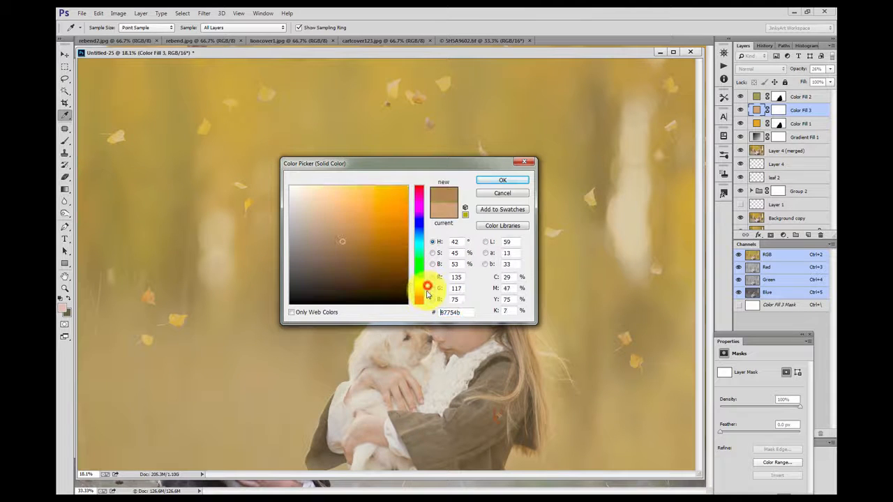
{"action": "left_click", "coordinate": [343, 232]}
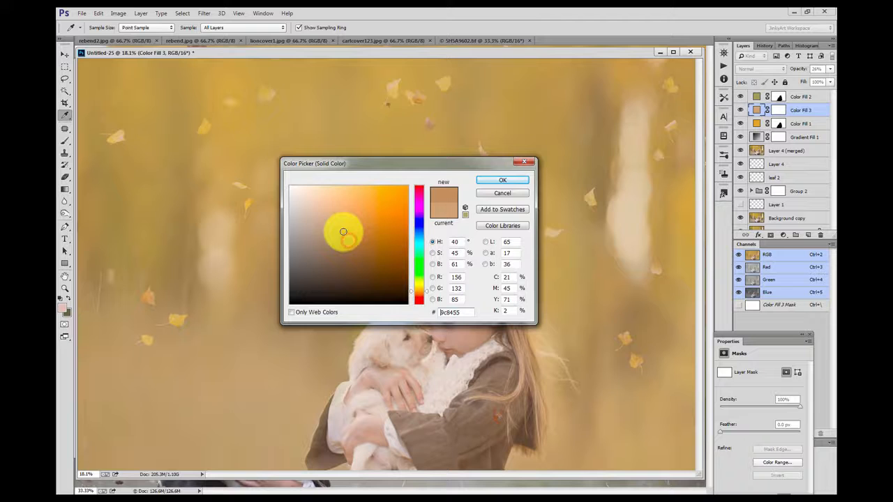
{"action": "left_click", "coordinate": [496, 180]}
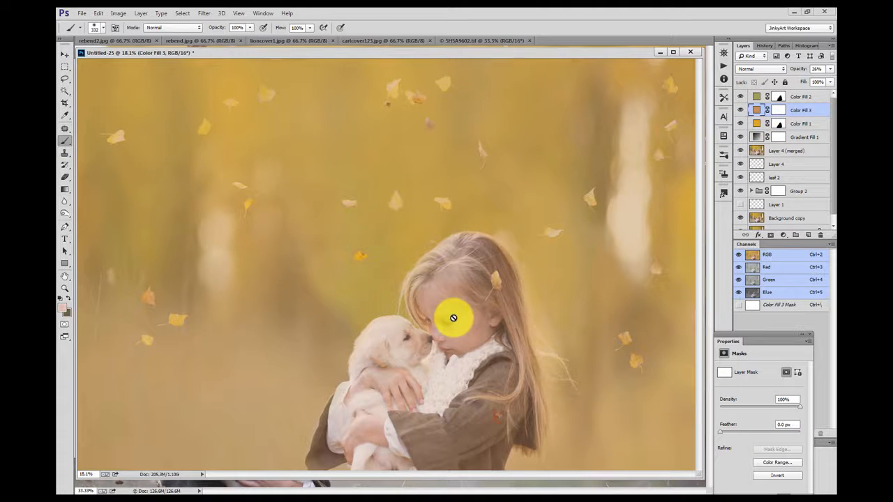
Step: Lower that fill layer's opacity to 17% and paint black on its mask with a huge soft brush near the upper right
{"action": "left_click", "coordinate": [779, 109]}
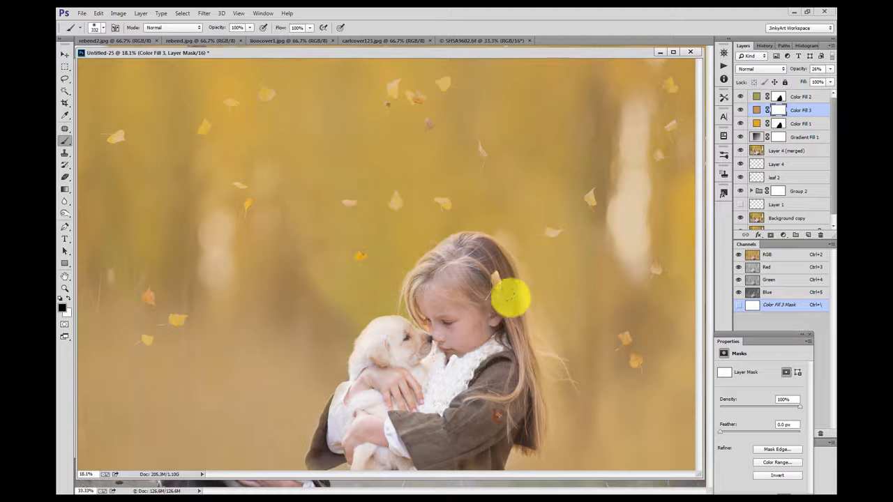
{"action": "left_click", "coordinate": [793, 81]}
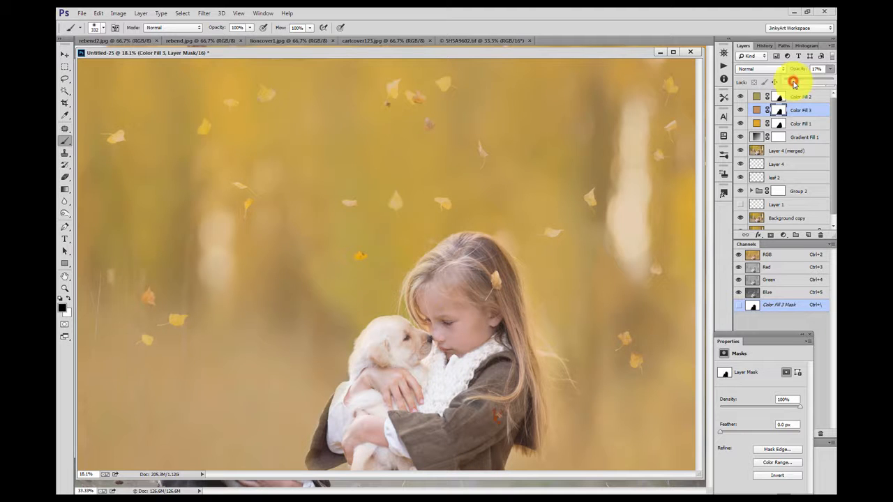
{"action": "left_click", "coordinate": [99, 28]}
{"action": "left_click", "coordinate": [159, 57]}
{"action": "left_click", "coordinate": [607, 109]}
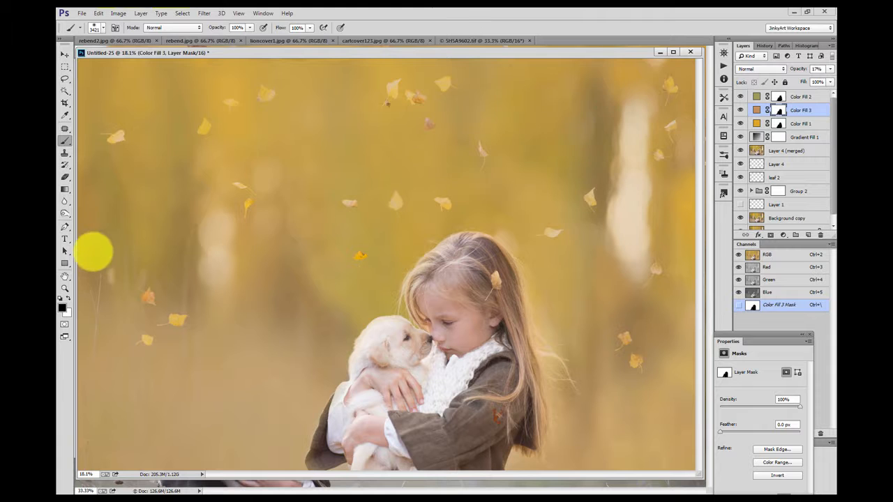
Step: Change the same colour fill layer's colour to a stronger golden b69b2d
{"action": "left_click", "coordinate": [757, 110]}
{"action": "double_click", "coordinate": [756, 111]}
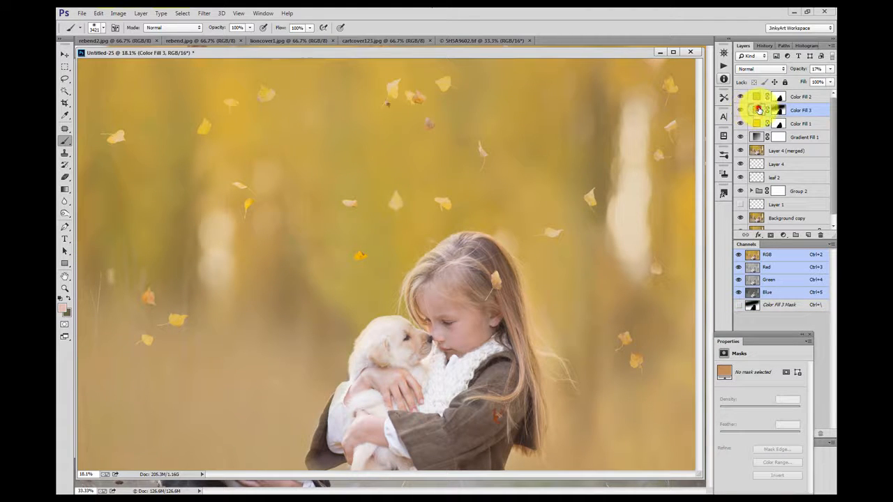
{"action": "left_click", "coordinate": [427, 290]}
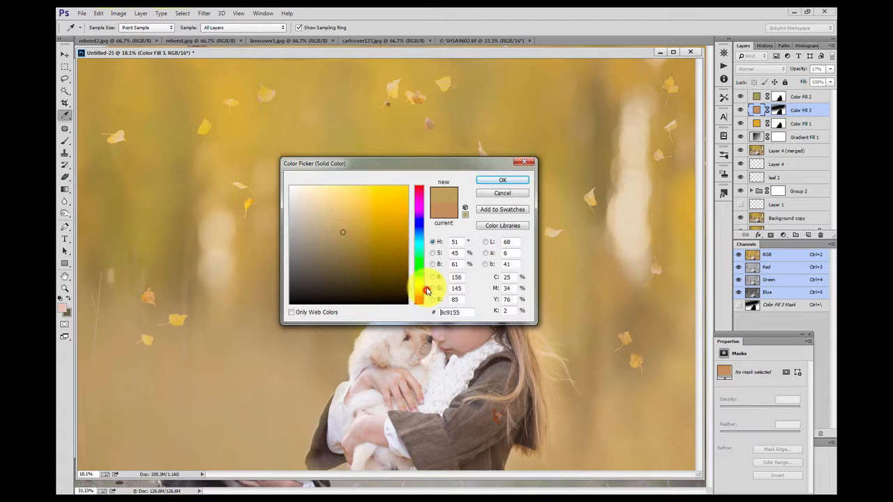
{"action": "left_click_drag", "start_coordinate": [357, 238], "coordinate": [382, 216]}
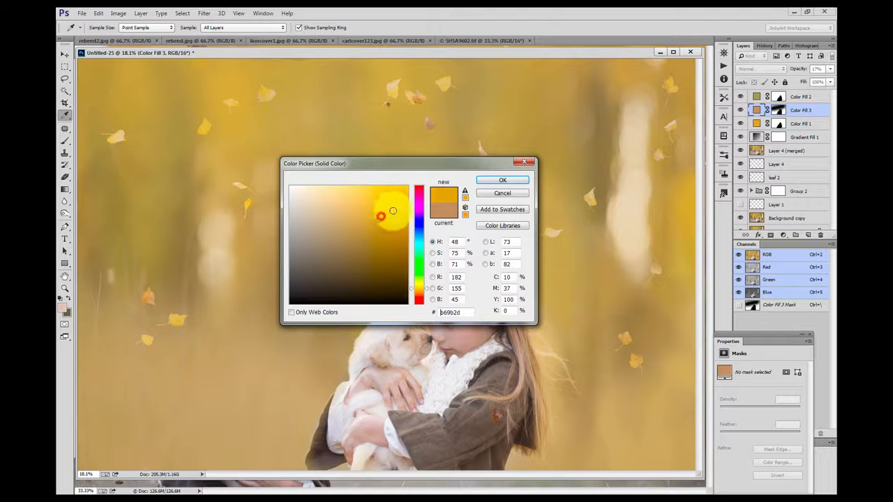
{"action": "left_click", "coordinate": [498, 183]}
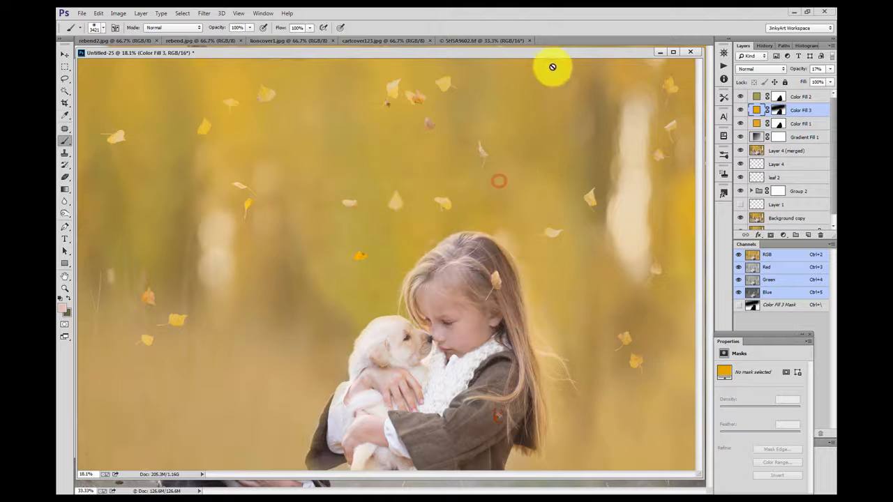
Step: Add a Curves adjustment layer and lift the curve slightly in the midtones
{"action": "left_click", "coordinate": [741, 111]}
{"action": "left_click", "coordinate": [740, 111]}
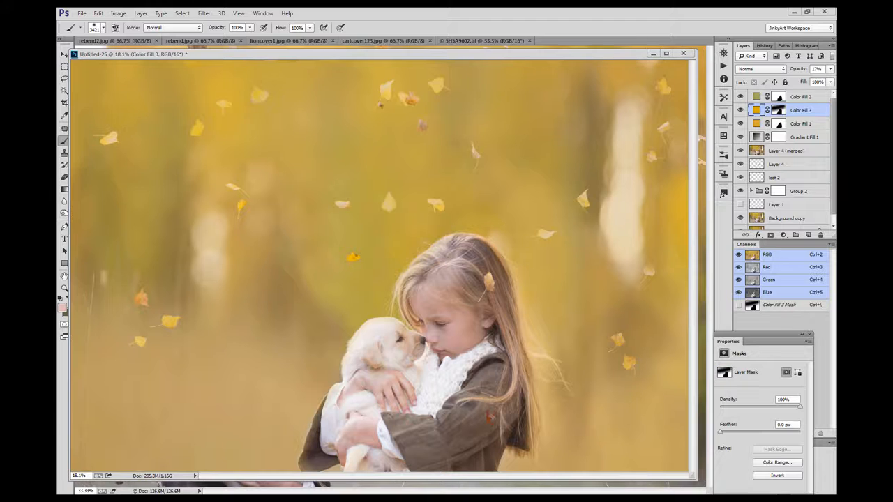
{"action": "left_click", "coordinate": [782, 236]}
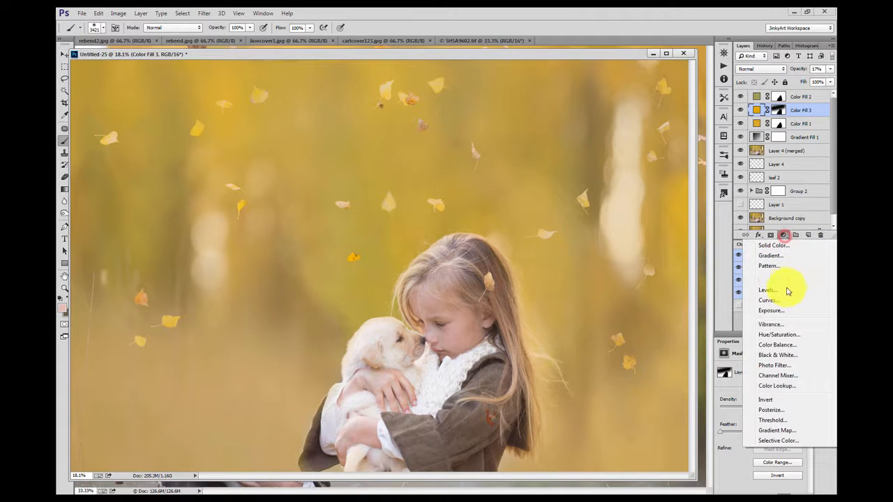
{"action": "left_click", "coordinate": [769, 301]}
{"action": "left_click_drag", "start_coordinate": [764, 423], "coordinate": [772, 413]}
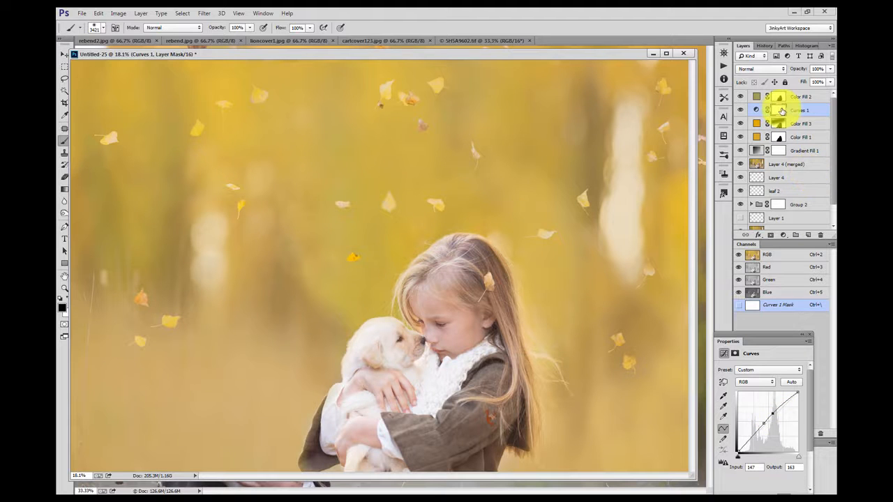
Step: Invert the Curves layer's mask to black
{"action": "left_click_drag", "start_coordinate": [780, 109], "coordinate": [783, 90]}
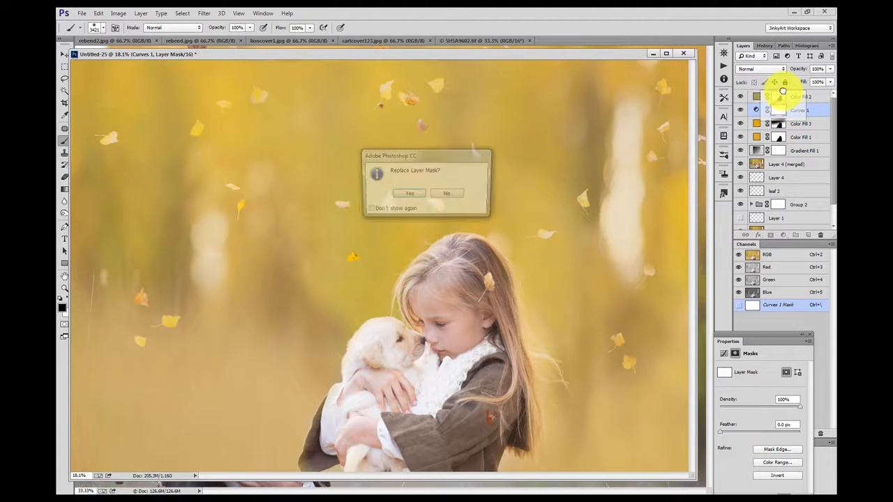
{"action": "left_click", "coordinate": [448, 195]}
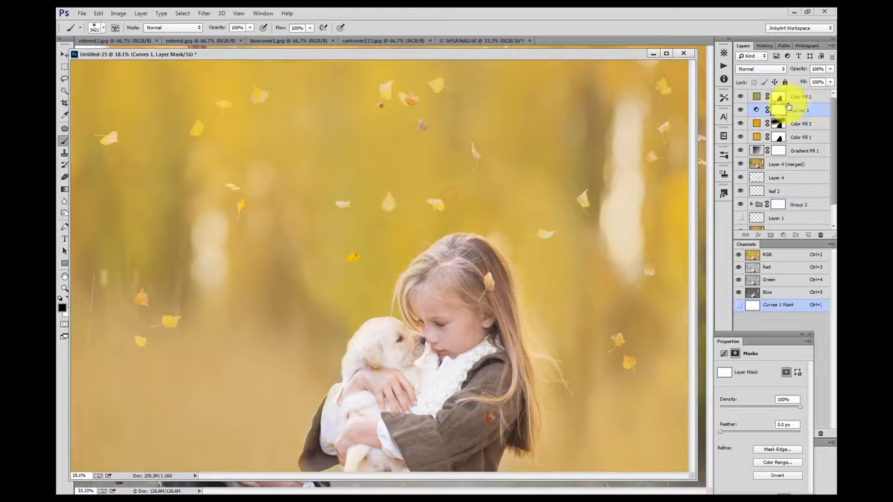
{"action": "left_click_drag", "start_coordinate": [778, 110], "coordinate": [789, 119]}
{"action": "key", "text": "ctrl+i"}
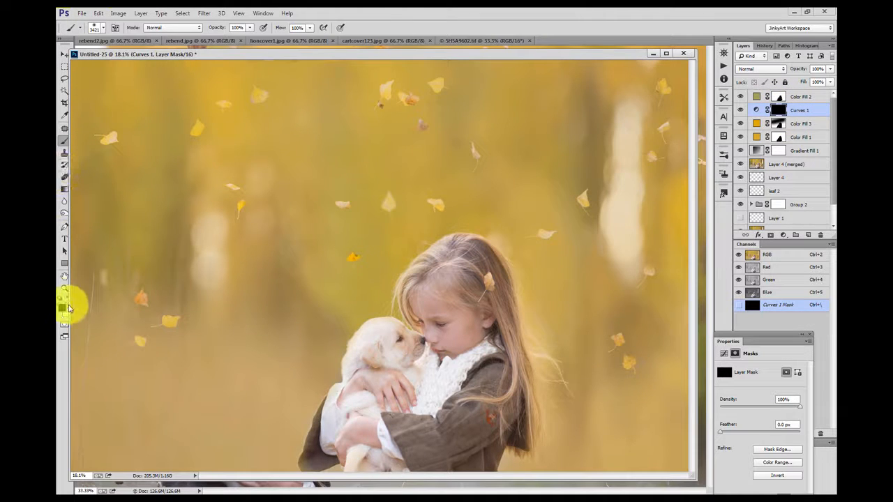
Step: Paint white on the Curves mask over the girl and puppy with a 454 px brush
{"action": "key", "text": "x"}
{"action": "left_click", "coordinate": [94, 28]}
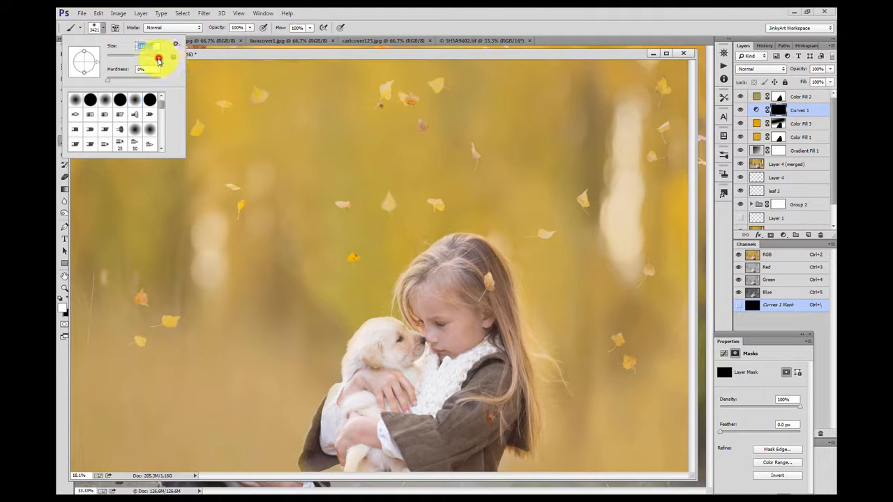
{"action": "left_click_drag", "start_coordinate": [155, 60], "coordinate": [153, 60]}
{"action": "mouse_move", "coordinate": [460, 307]}
{"action": "left_mouse_down"}
{"action": "mouse_move", "coordinate": [448, 244]}
{"action": "mouse_move", "coordinate": [454, 282]}
{"action": "mouse_move", "coordinate": [413, 301]}
{"action": "mouse_move", "coordinate": [427, 337]}
{"action": "mouse_move", "coordinate": [429, 372]}
{"action": "mouse_move", "coordinate": [394, 338]}
{"action": "mouse_move", "coordinate": [370, 362]}
{"action": "mouse_move", "coordinate": [353, 414]}
{"action": "mouse_move", "coordinate": [402, 440]}
{"action": "mouse_move", "coordinate": [449, 437]}
{"action": "mouse_move", "coordinate": [473, 427]}
{"action": "mouse_move", "coordinate": [494, 384]}
{"action": "mouse_move", "coordinate": [469, 268]}
{"action": "mouse_move", "coordinate": [485, 269]}
{"action": "mouse_move", "coordinate": [459, 250]}
{"action": "mouse_move", "coordinate": [475, 265]}
{"action": "mouse_move", "coordinate": [498, 359]}
{"action": "mouse_move", "coordinate": [441, 457]}
{"action": "mouse_move", "coordinate": [401, 456]}
{"action": "mouse_move", "coordinate": [390, 434]}
{"action": "mouse_move", "coordinate": [348, 426]}
{"action": "mouse_move", "coordinate": [427, 449]}
{"action": "mouse_move", "coordinate": [504, 397]}
{"action": "mouse_move", "coordinate": [456, 288]}
{"action": "mouse_move", "coordinate": [425, 289]}
{"action": "mouse_move", "coordinate": [430, 261]}
{"action": "mouse_move", "coordinate": [460, 243]}
{"action": "mouse_move", "coordinate": [457, 271]}
{"action": "mouse_move", "coordinate": [427, 327]}
{"action": "mouse_move", "coordinate": [564, 268]}
{"action": "left_mouse_up"}
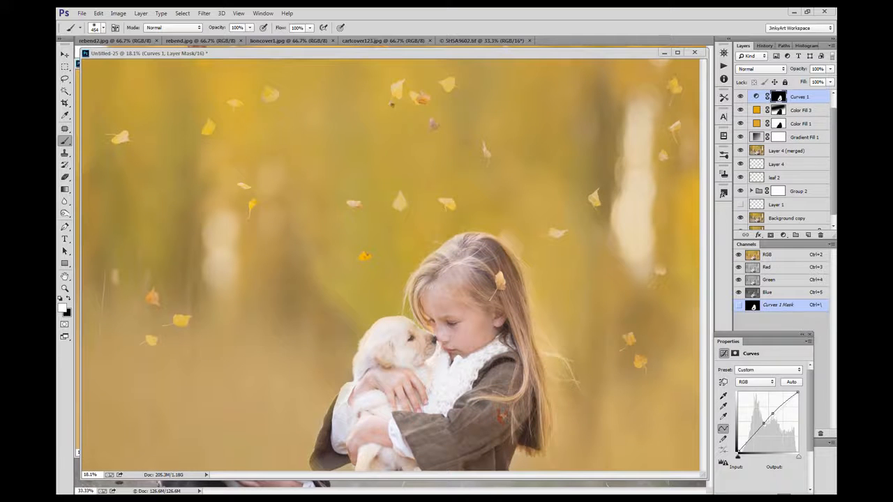
Step: Add a Color Balance adjustment layer with midtones red +7 and blue -2
{"action": "left_click", "coordinate": [782, 235]}
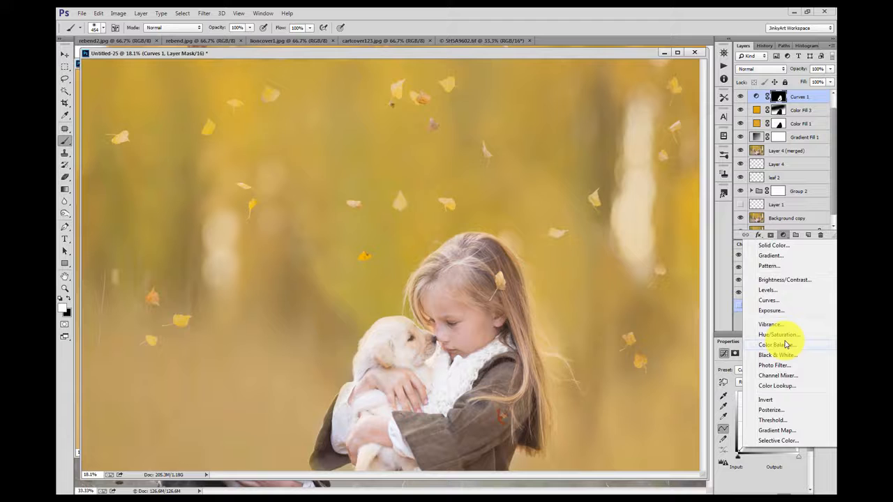
{"action": "left_click", "coordinate": [775, 344]}
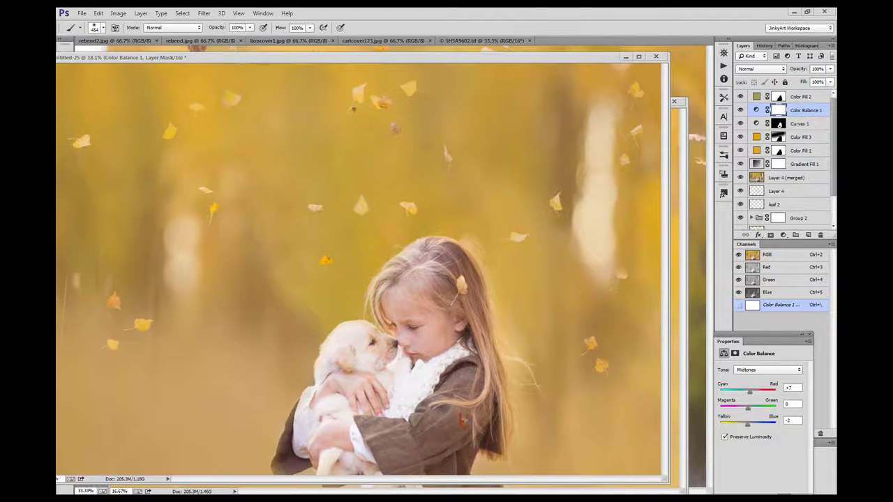
Step: Add a second Color Balance adjustment layer with midtones green +17 and mask it out in black
{"action": "left_click", "coordinate": [785, 236]}
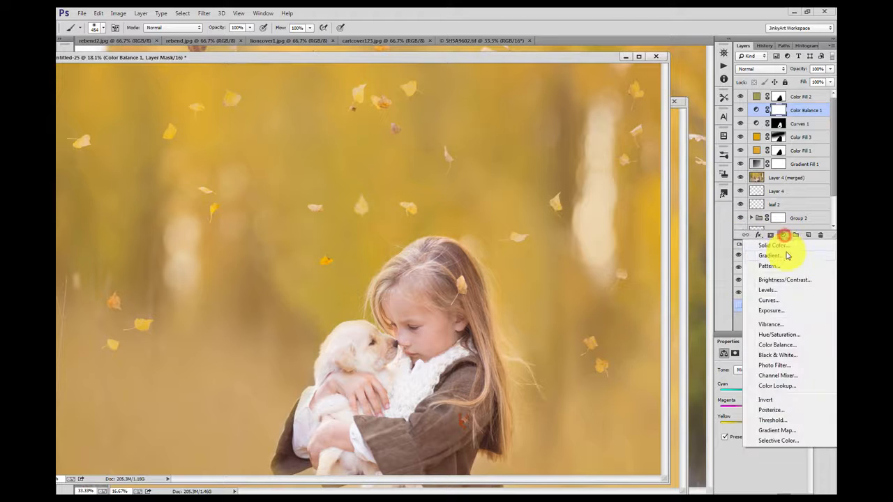
{"action": "left_click", "coordinate": [775, 344]}
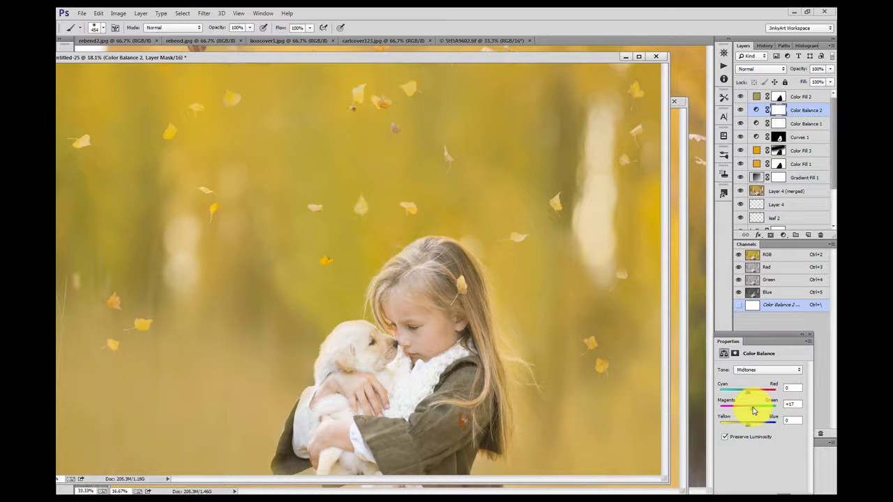
{"action": "mouse_move", "coordinate": [777, 103]}
{"action": "left_mouse_down"}
{"action": "mouse_move", "coordinate": [778, 115]}
{"action": "mouse_move", "coordinate": [419, 76]}
{"action": "mouse_move", "coordinate": [149, 90]}
{"action": "mouse_move", "coordinate": [156, 50]}
{"action": "mouse_move", "coordinate": [207, 59]}
{"action": "mouse_move", "coordinate": [197, 57]}
{"action": "left_mouse_up"}
{"action": "mouse_move", "coordinate": [429, 450]}
{"action": "left_mouse_down"}
{"action": "mouse_move", "coordinate": [416, 422]}
{"action": "mouse_move", "coordinate": [471, 418]}
{"action": "mouse_move", "coordinate": [507, 370]}
{"action": "mouse_move", "coordinate": [487, 437]}
{"action": "mouse_move", "coordinate": [503, 435]}
{"action": "mouse_move", "coordinate": [485, 469]}
{"action": "mouse_move", "coordinate": [444, 475]}
{"action": "mouse_move", "coordinate": [431, 449]}
{"action": "left_mouse_up"}
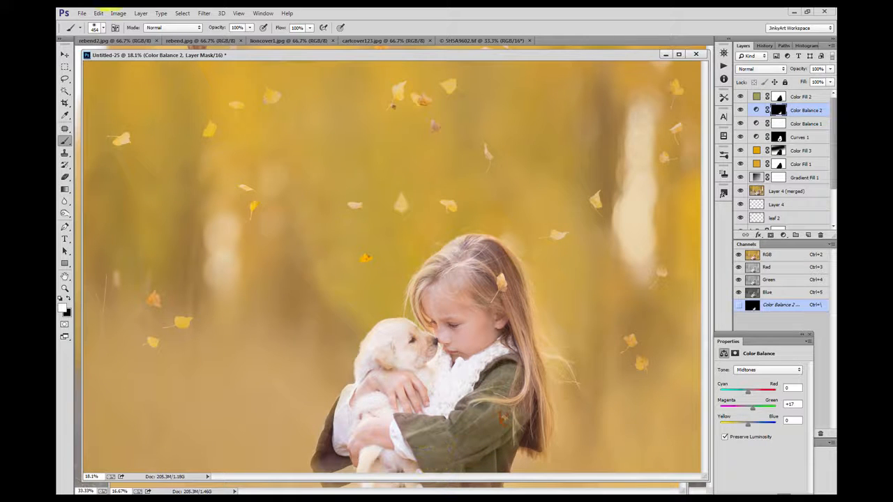
Step: Fade the last mask edit to 36% opacity
{"action": "left_click", "coordinate": [107, 20]}
{"action": "left_click", "coordinate": [112, 58]}
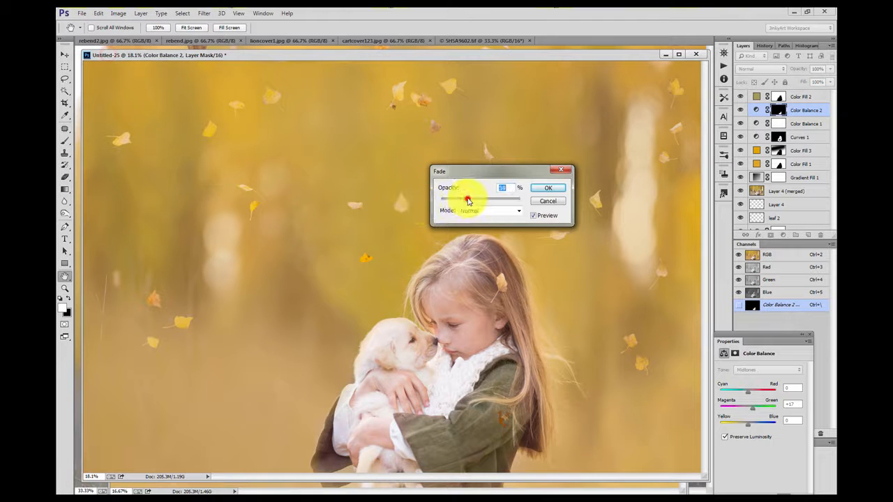
{"action": "left_click", "coordinate": [549, 188]}
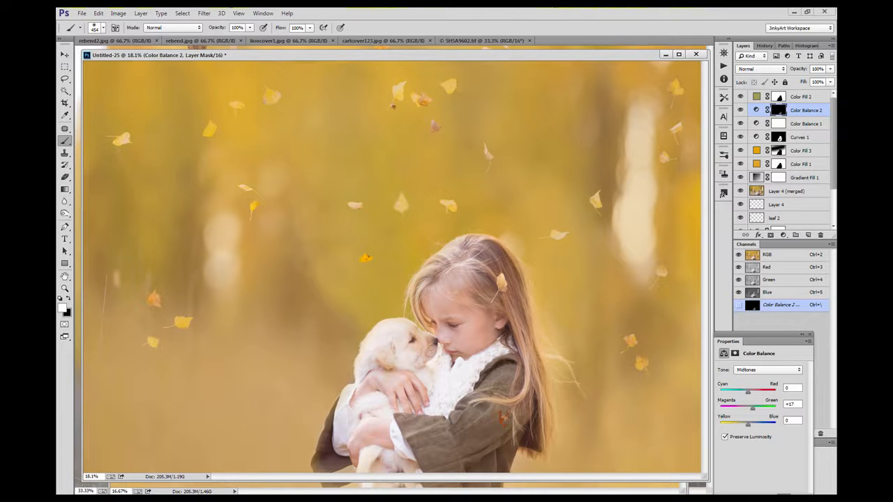
Step: Add another Curves adjustment layer and nudge its RGB curve slightly
{"action": "scroll", "coordinate": [781, 160], "scroll_direction": "down", "scroll_amount": 1}
{"action": "left_click", "coordinate": [782, 234]}
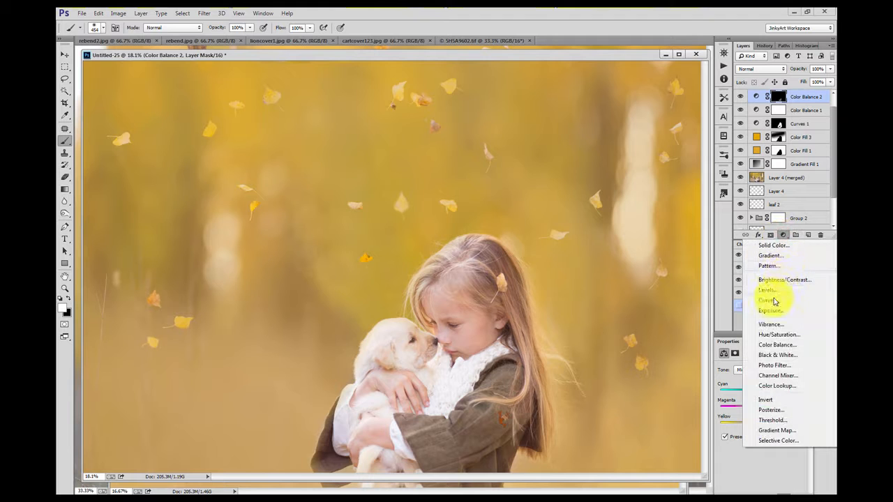
{"action": "left_click", "coordinate": [774, 301]}
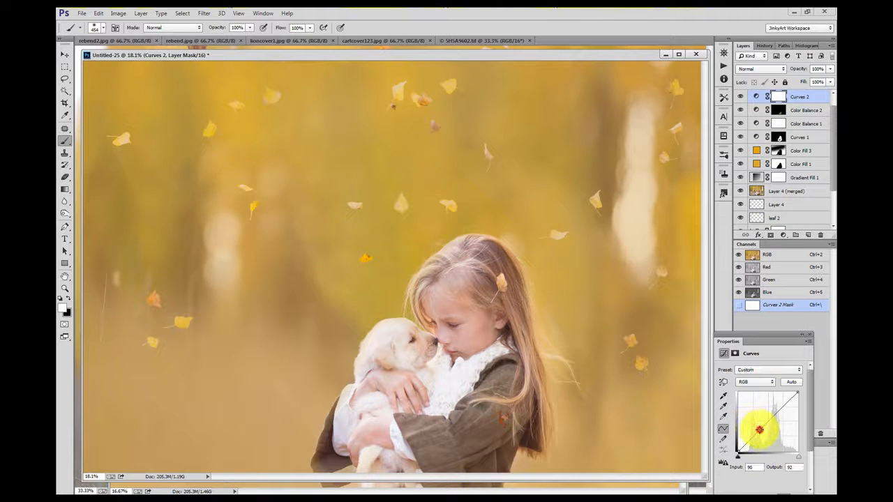
{"action": "left_click_drag", "start_coordinate": [759, 430], "coordinate": [758, 431]}
Step: Pull the Blue channel's highlight point down on the new Curves layer
{"action": "left_click", "coordinate": [756, 381]}
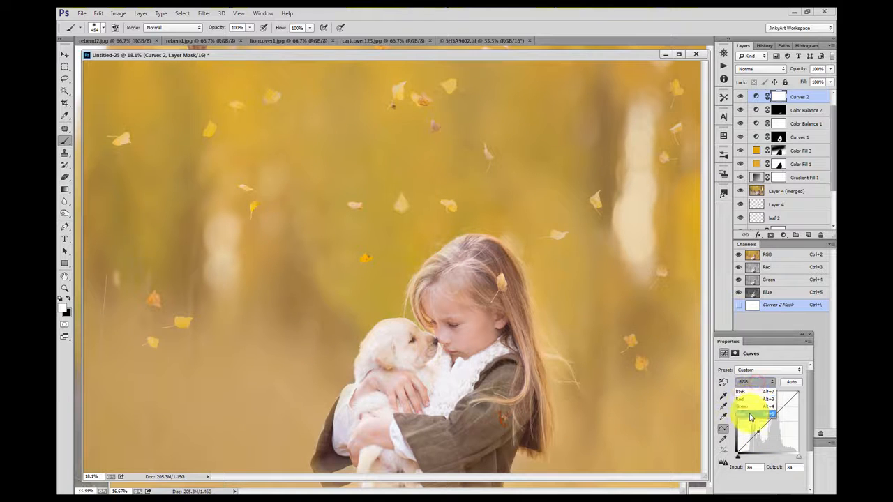
{"action": "left_click", "coordinate": [749, 414]}
{"action": "left_click_drag", "start_coordinate": [797, 393], "coordinate": [799, 399]}
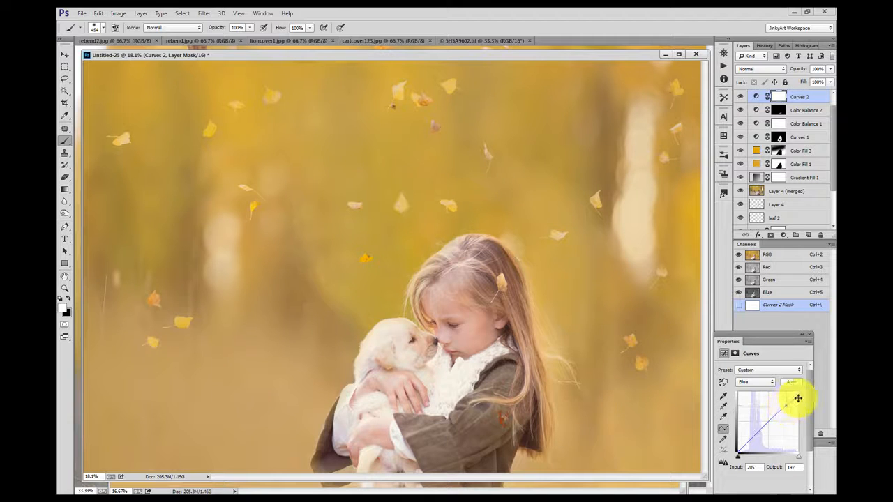
Step: Try adjusting the Red channel curve and undo that change
{"action": "left_click", "coordinate": [754, 382]}
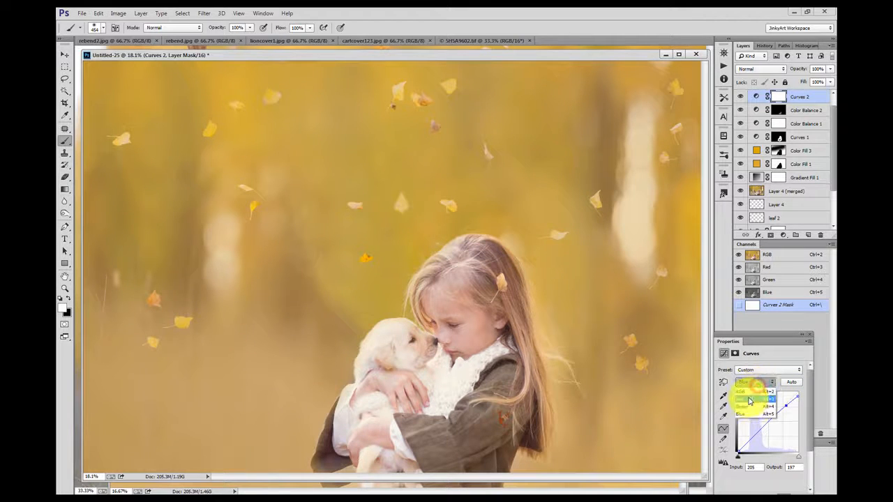
{"action": "left_click", "coordinate": [745, 393]}
{"action": "left_click_drag", "start_coordinate": [771, 418], "coordinate": [773, 416]}
{"action": "key", "text": "ctrl+z"}
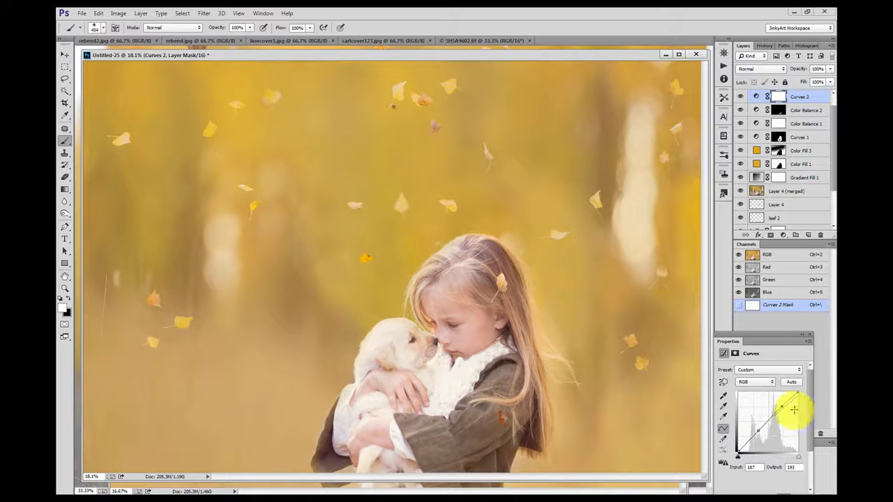
Step: Lower the top Curves layer's opacity to 35%
{"action": "left_click", "coordinate": [831, 69]}
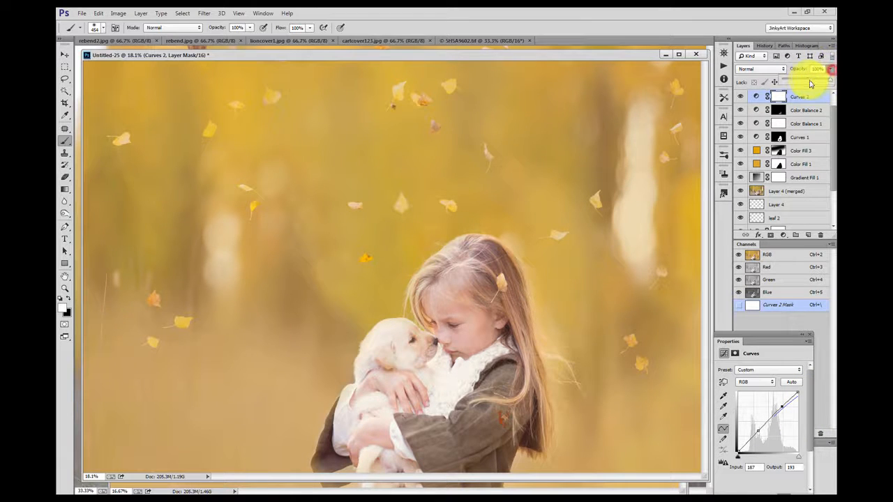
{"action": "left_click_drag", "start_coordinate": [808, 82], "coordinate": [799, 81]}
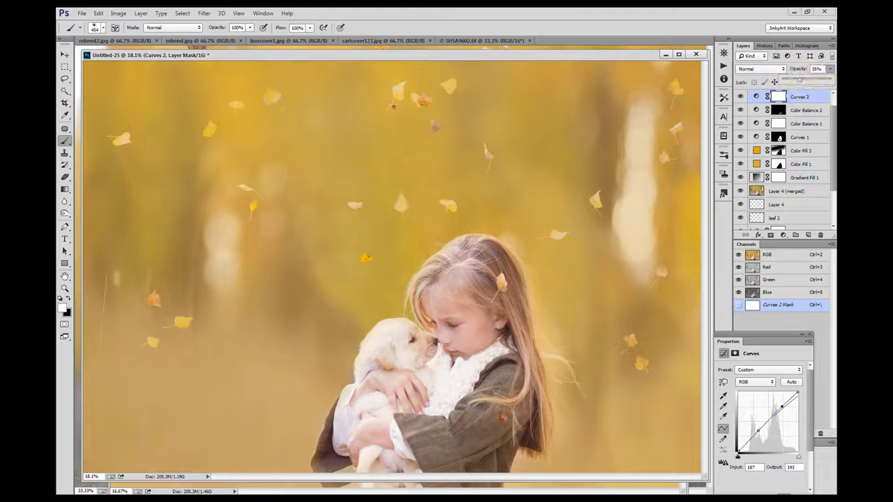